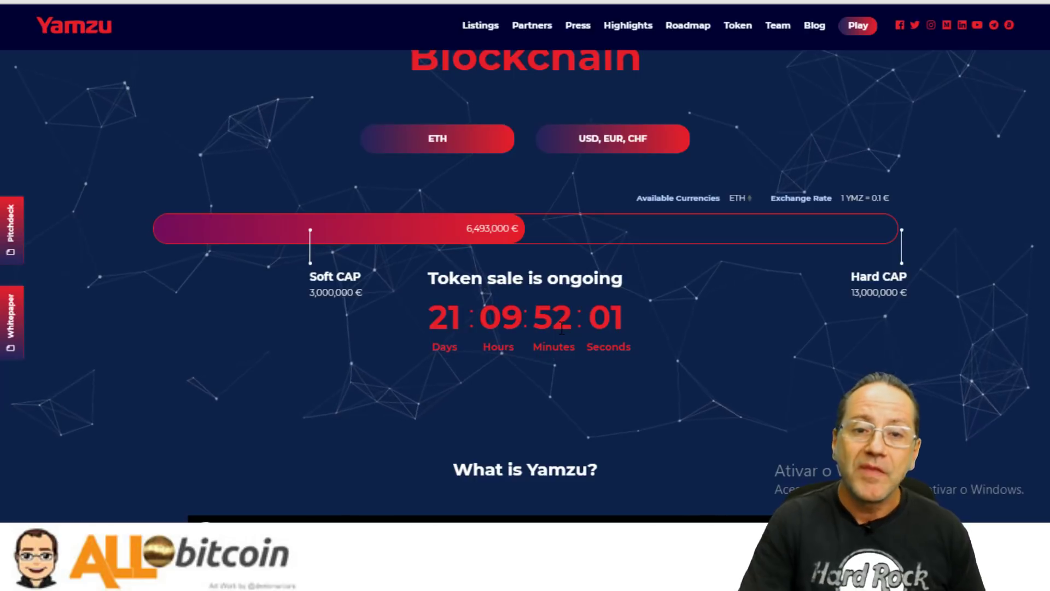
Scroll up to the Yamzu sale progress: 6,493,000 € raised, 3,000,000 € soft cap, 13,000,000 € hard cap.
scroll(706, 305, "up", 2)
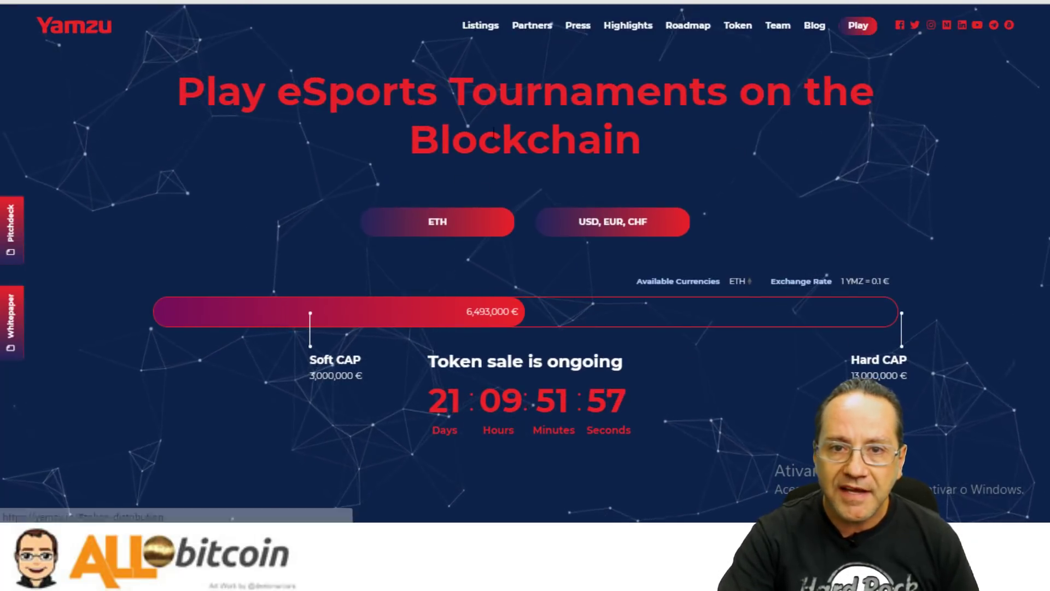
Sign in to the Yamzu gaming account with the filled credentials, declining to save the password.
left_click(864, 31)
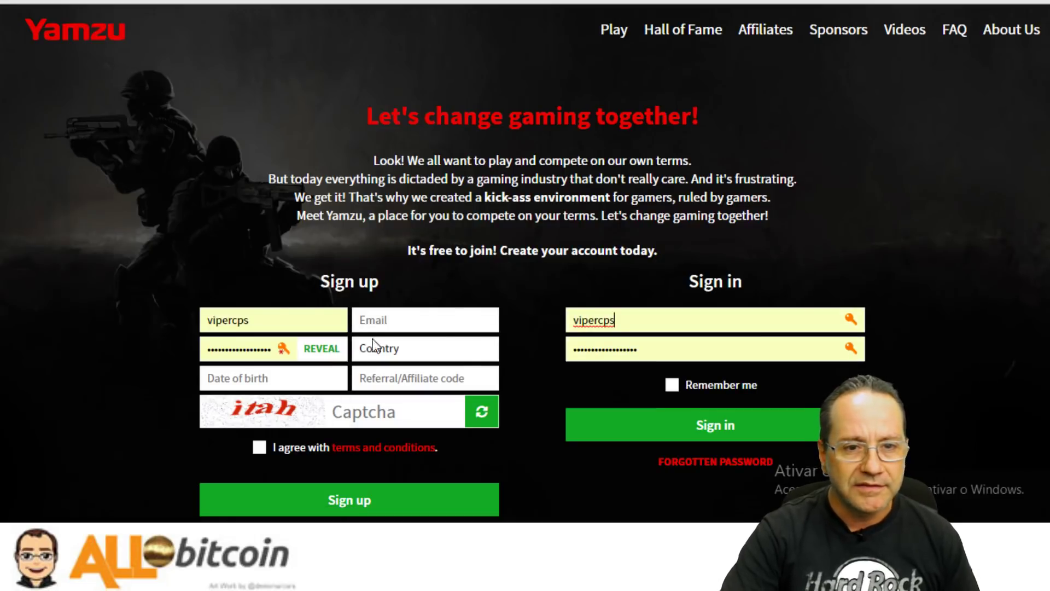
scroll(268, 335, "down", 5)
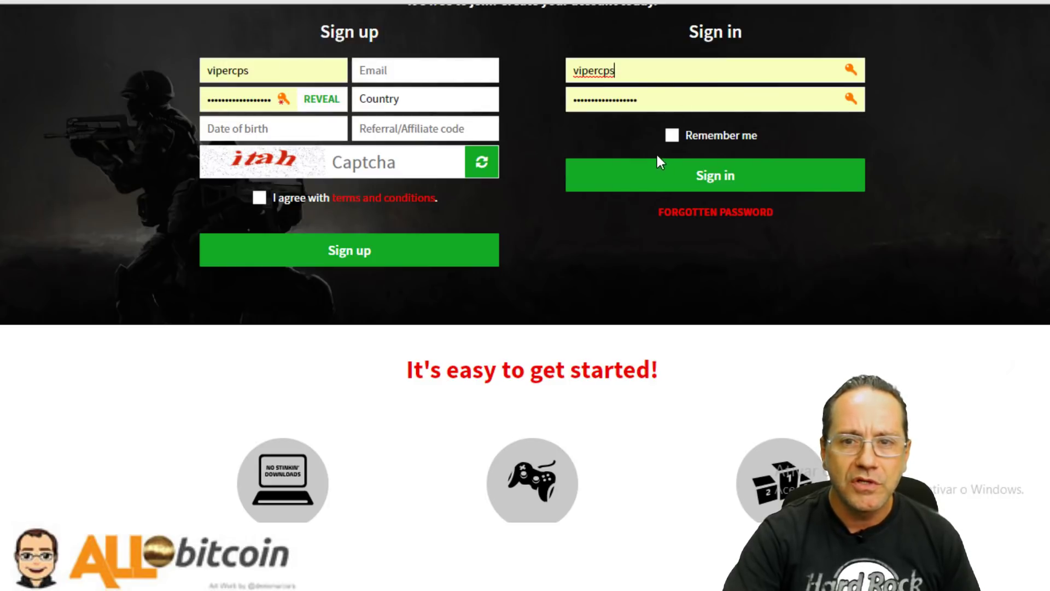
left_click(684, 175)
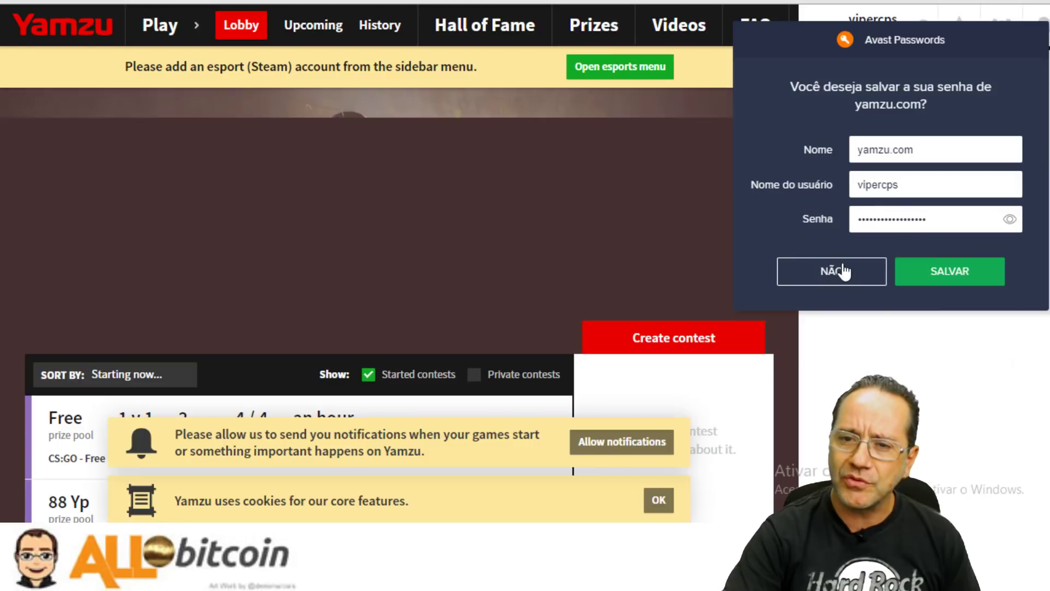
left_click(833, 271)
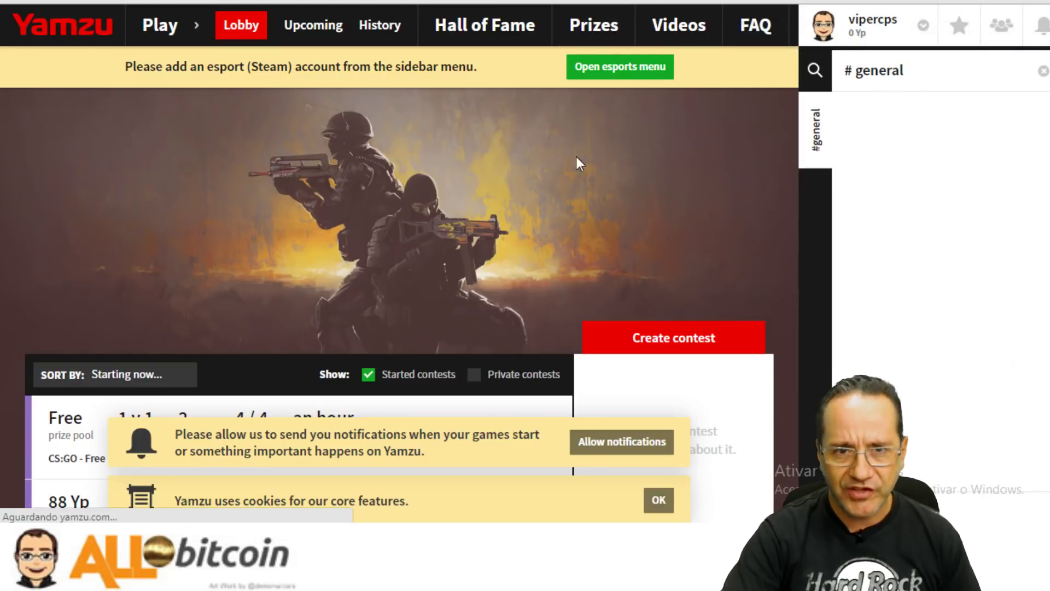
Accept the Yamzu cookie notice and block the site's notifications.
scroll(434, 228, "down", 5)
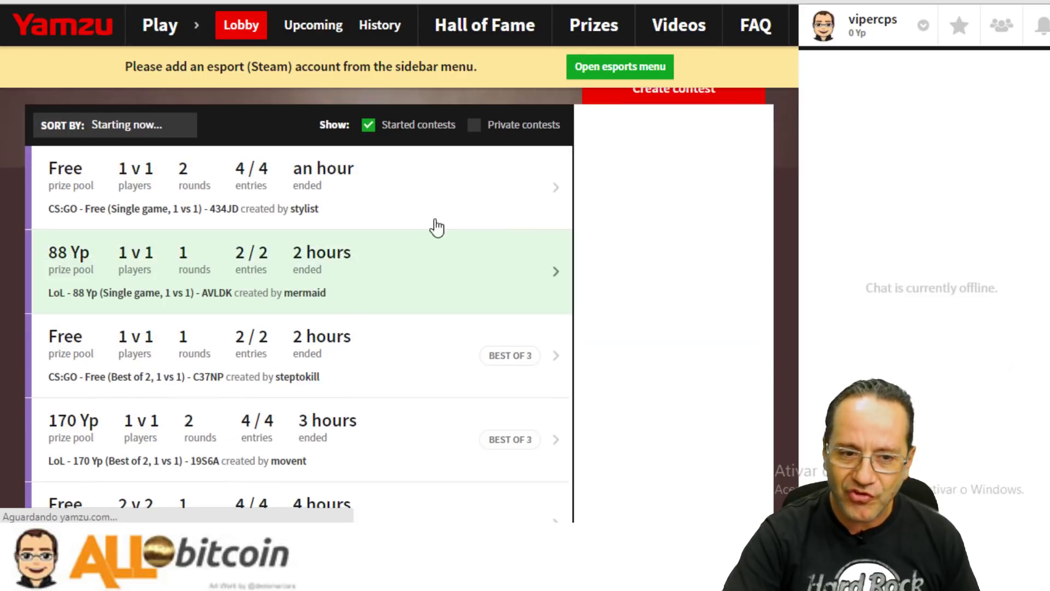
scroll(368, 293, "down", 3)
scroll(381, 272, "up", 5)
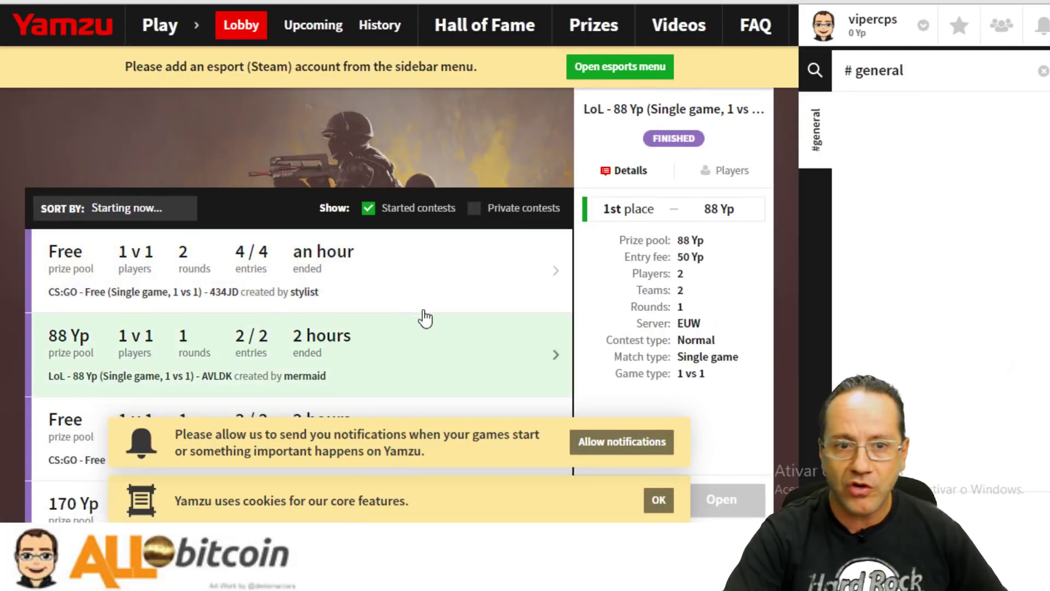
scroll(425, 309, "up", 3)
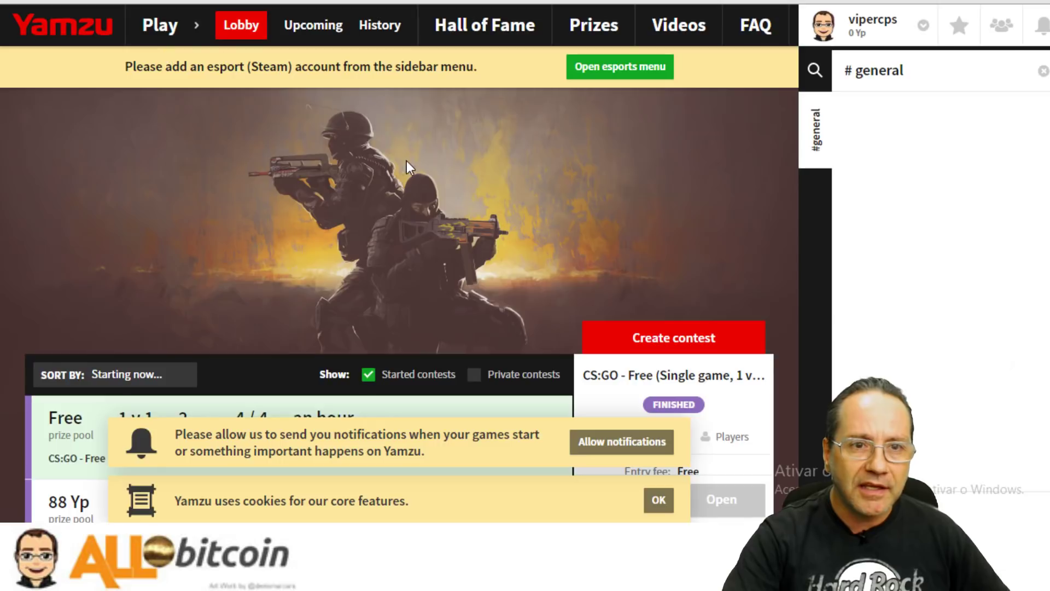
scroll(406, 161, "down", 4)
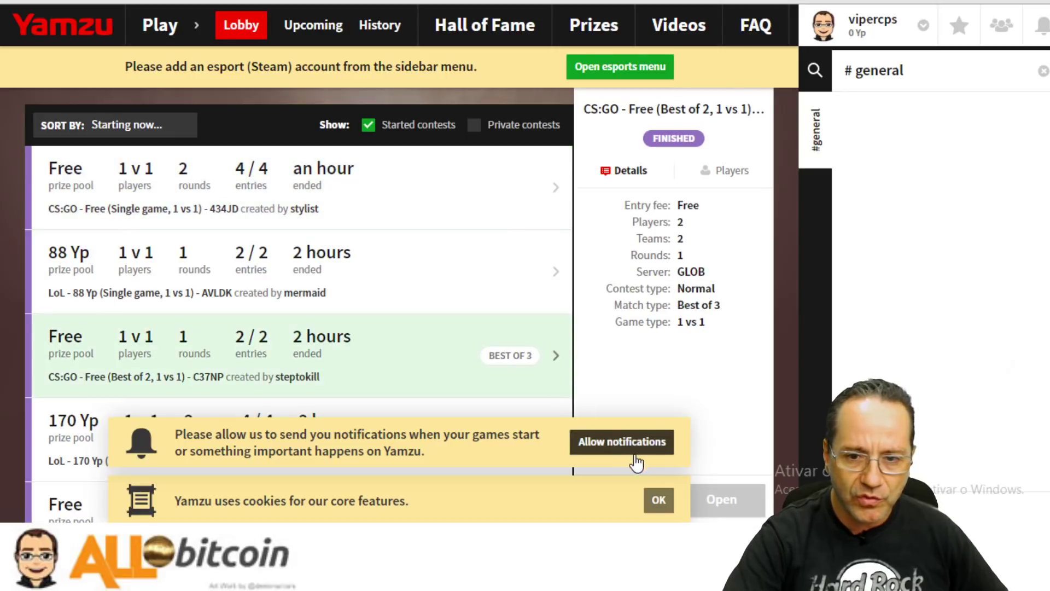
left_click(659, 501)
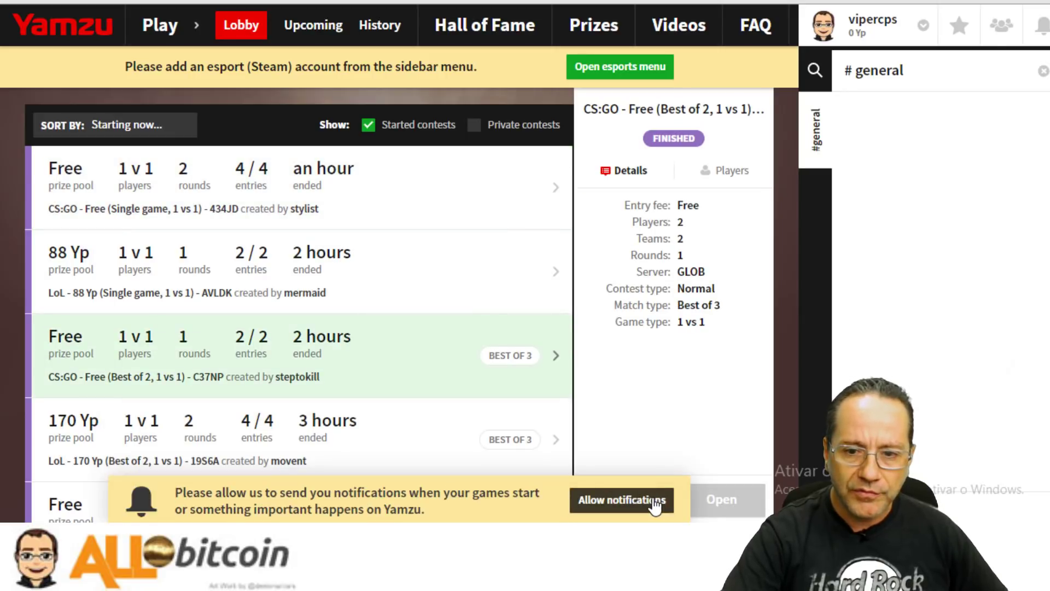
left_click(655, 501)
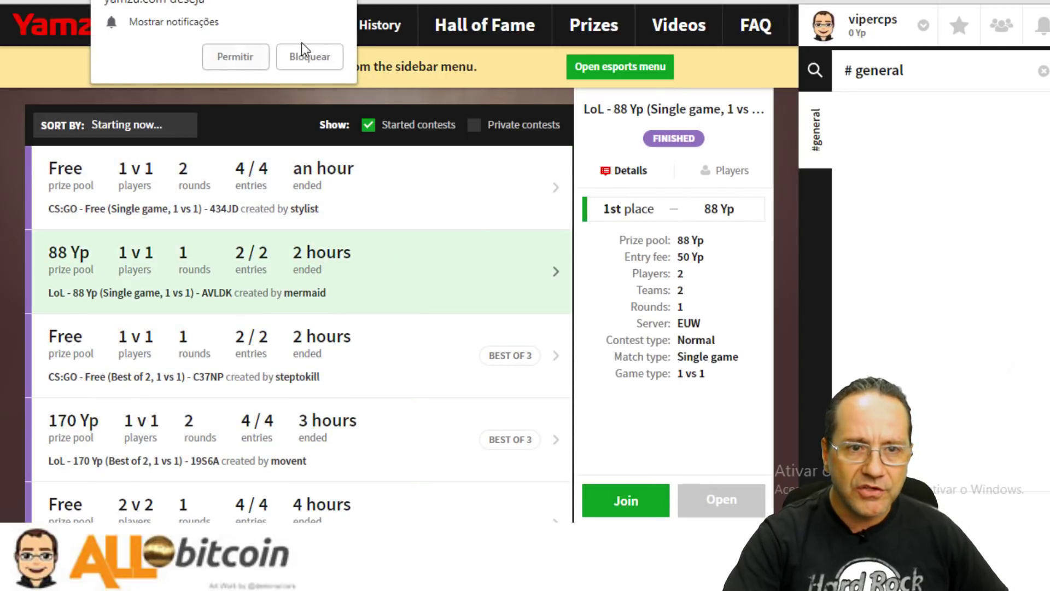
left_click(303, 50)
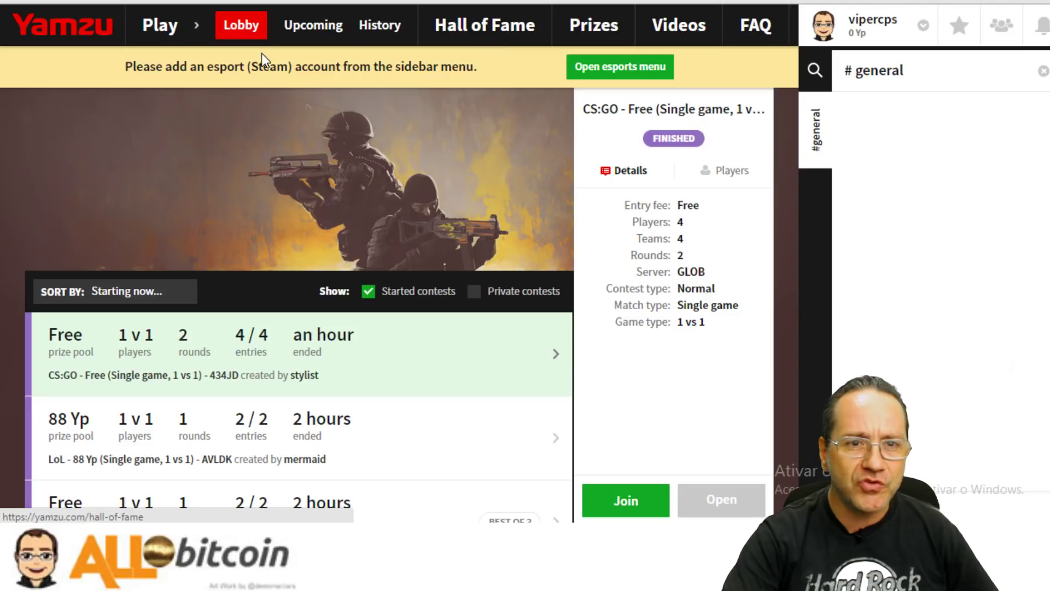
Review finished contests C37NP and 434JD, opening the 434JD contest page, then return to the Lobby.
scroll(146, 298, "down", 5)
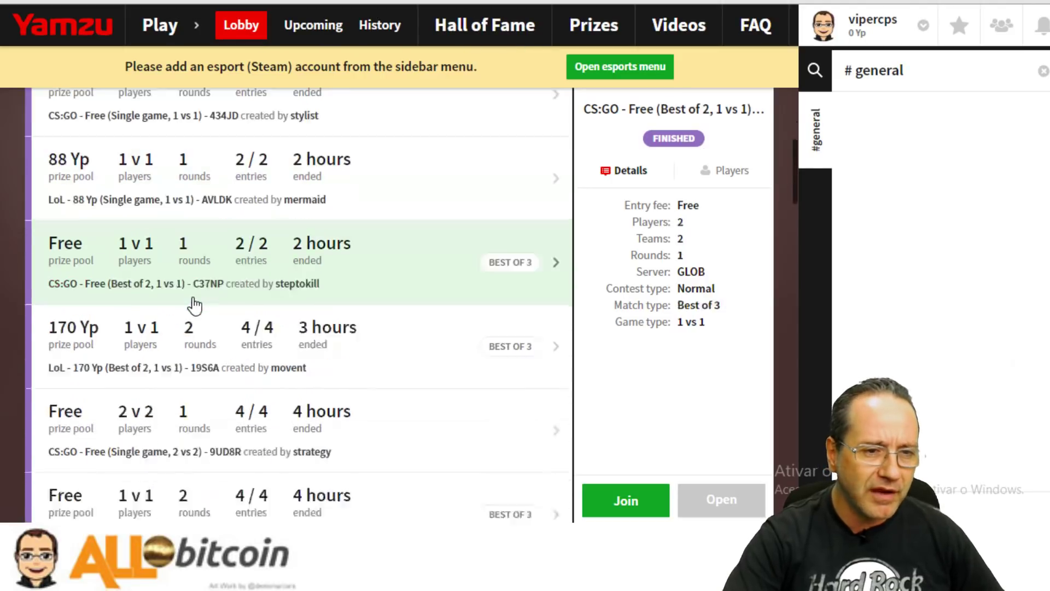
scroll(195, 305, "down", 1)
scroll(75, 117, "up", 3)
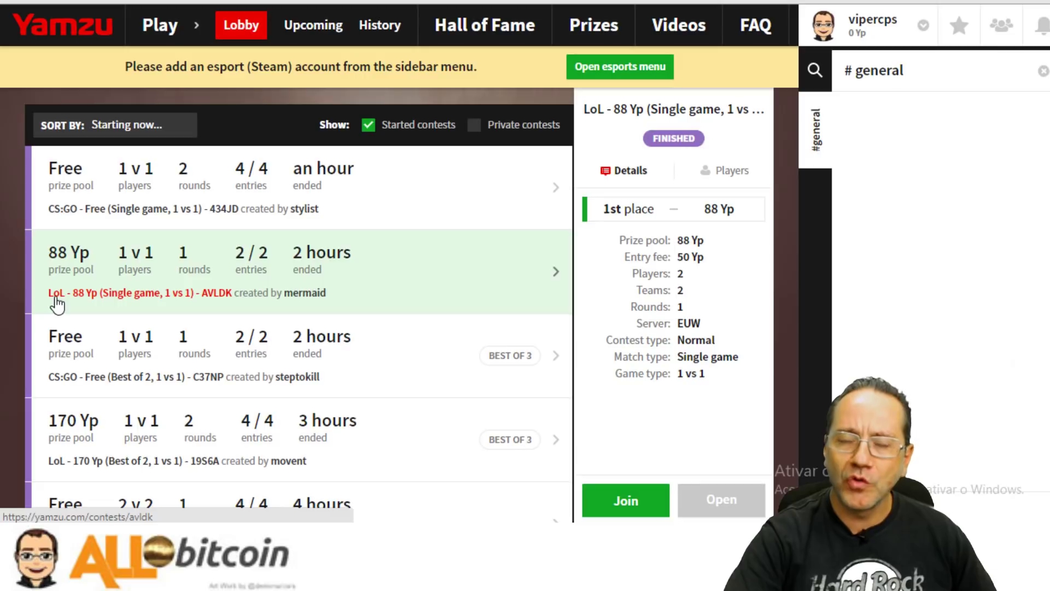
left_click(363, 360)
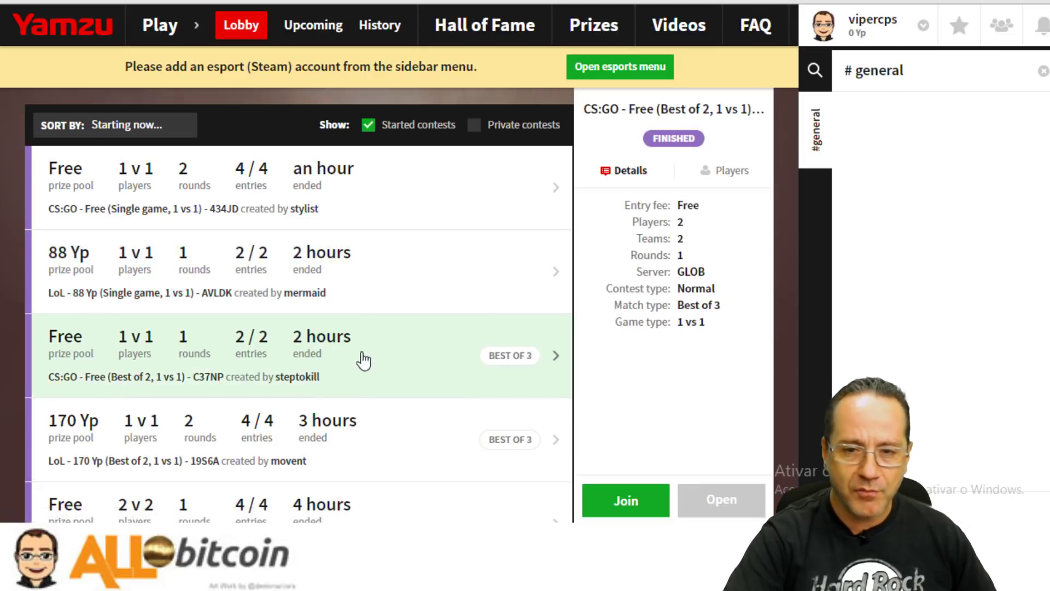
left_click(300, 224)
left_click(368, 222)
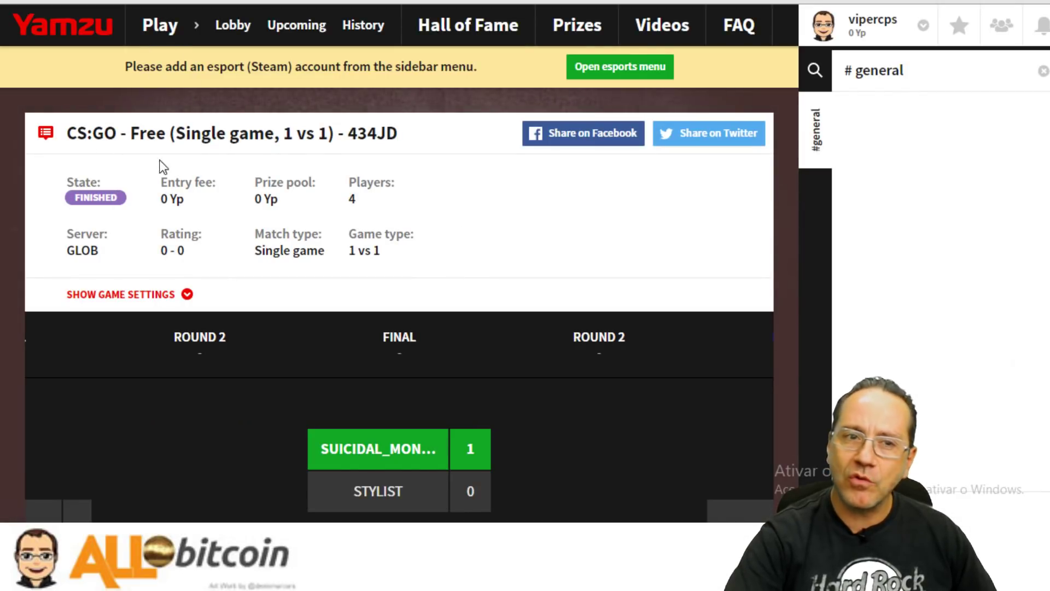
left_click(159, 27)
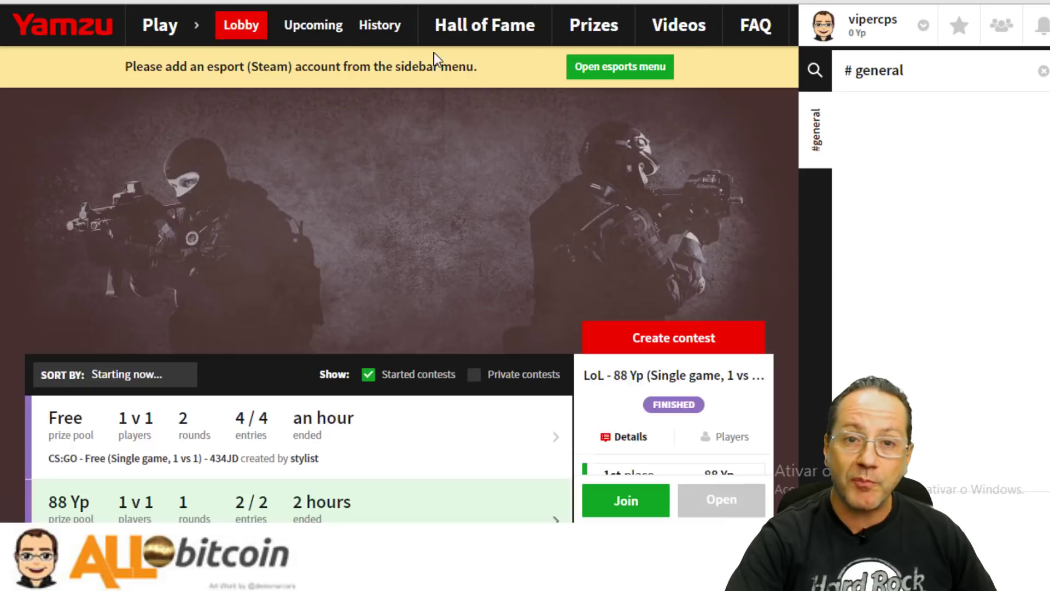
scroll(282, 323, "down", 5)
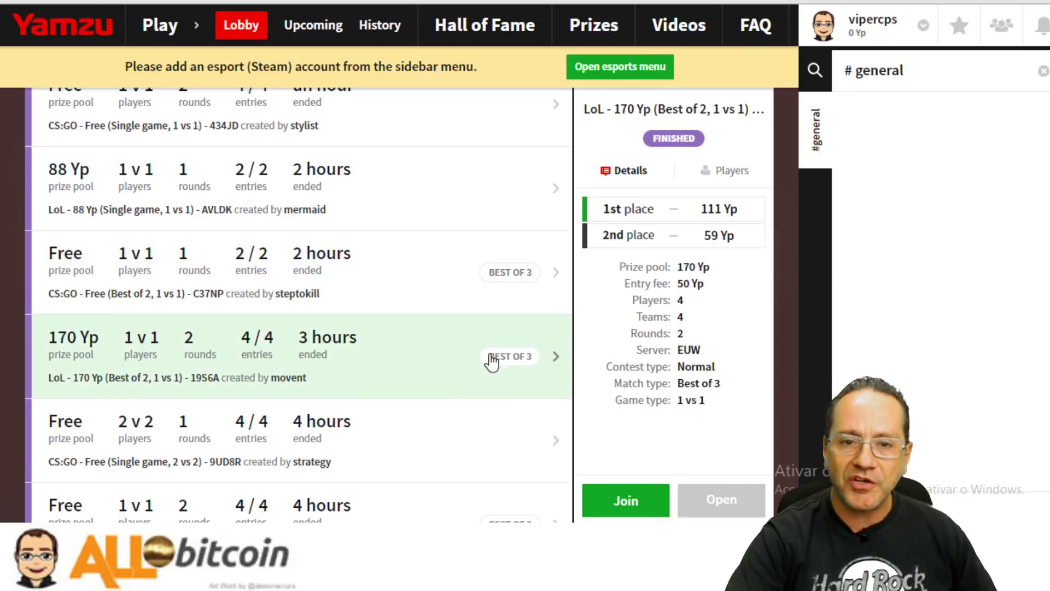
scroll(109, 243, "down", 5)
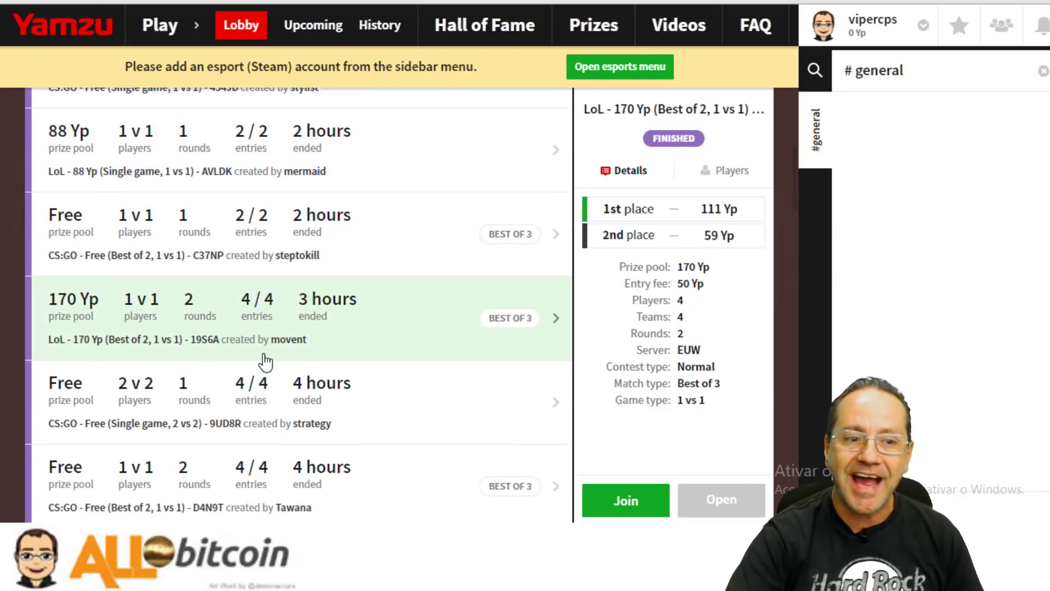
scroll(323, 334, "up", 10)
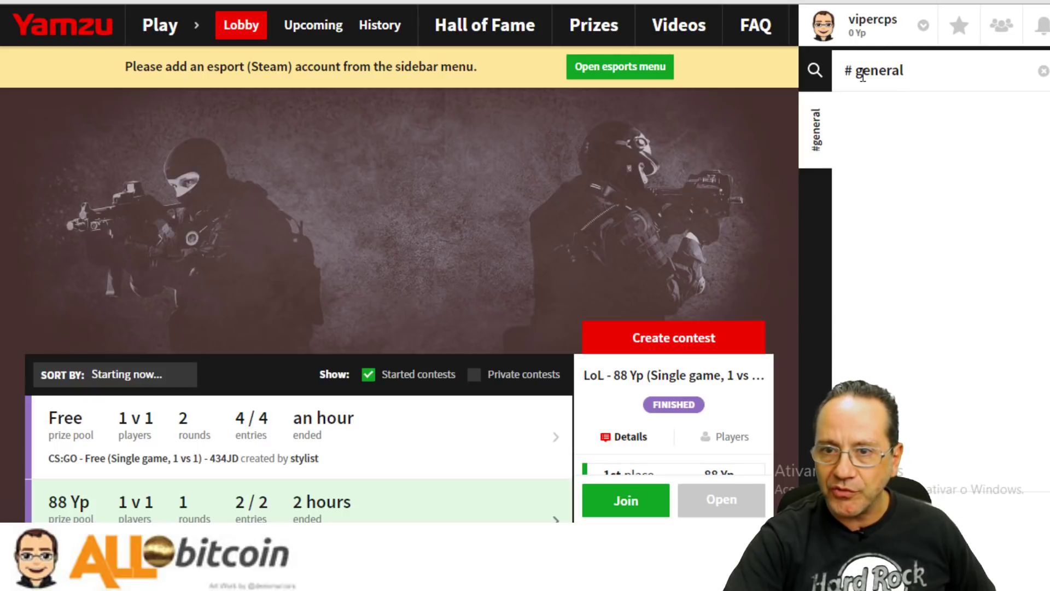
Open and close the Yamzu account settings from the account menu.
left_click(863, 30)
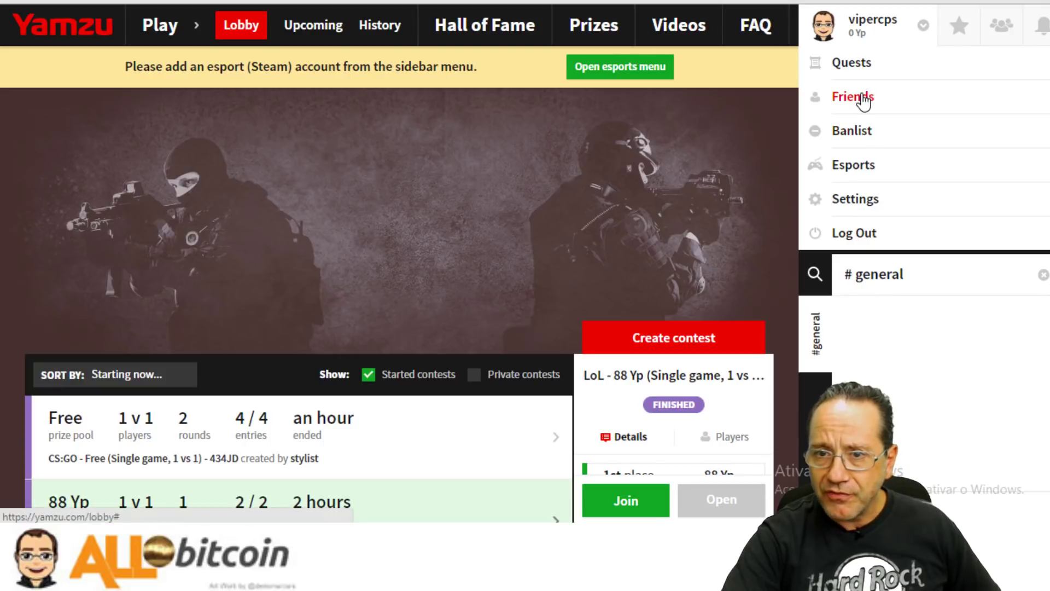
left_click(864, 208)
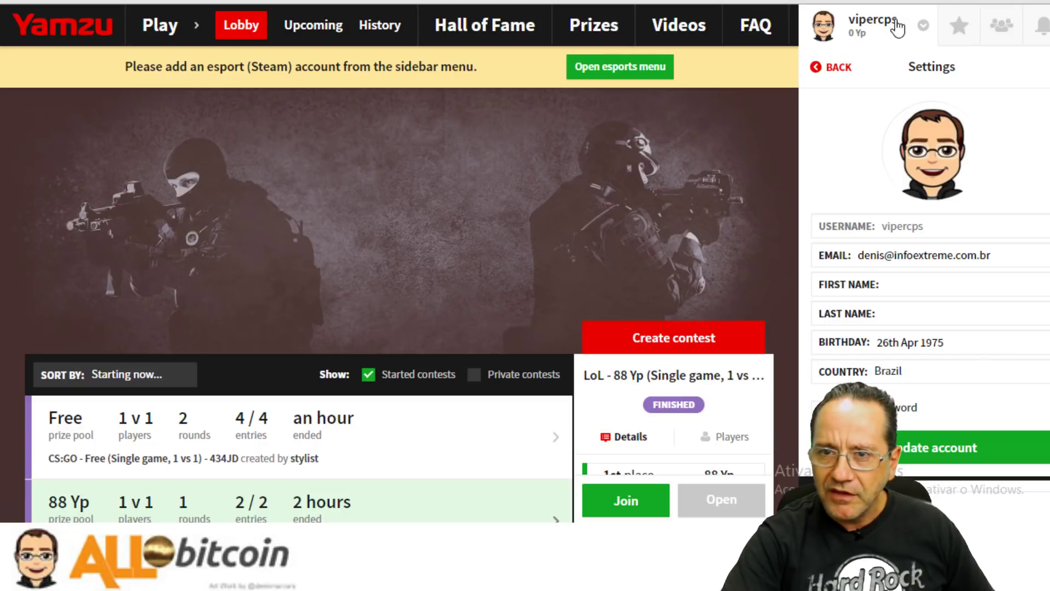
left_click(877, 26)
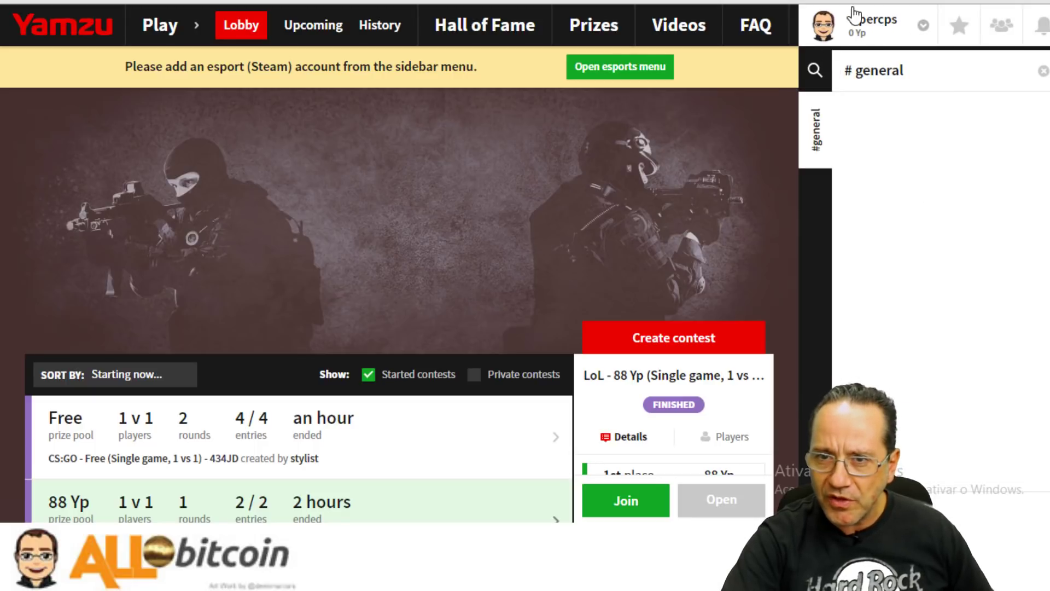
left_click(877, 28)
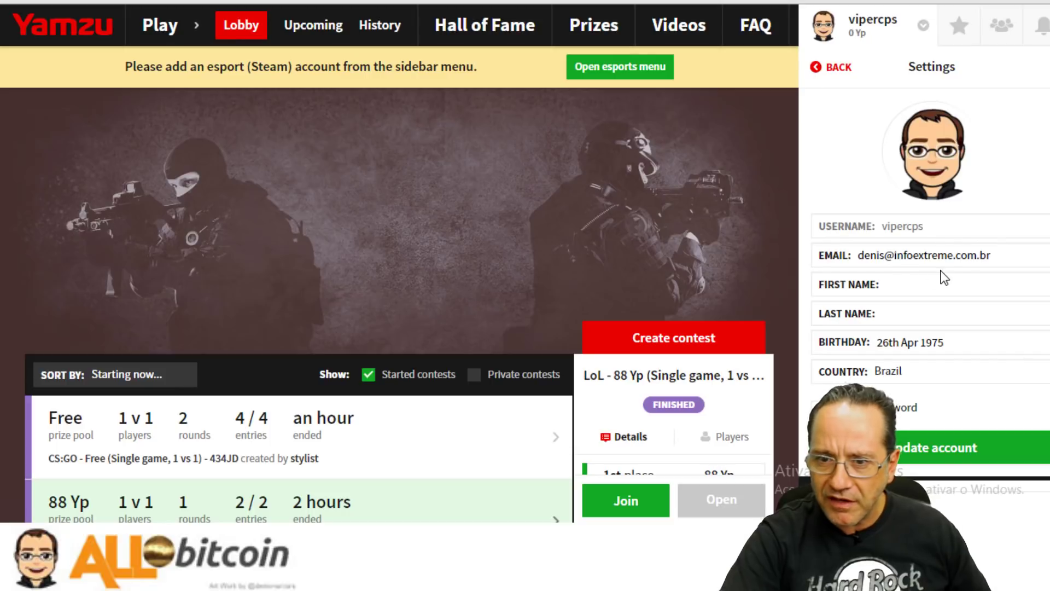
left_click(840, 77)
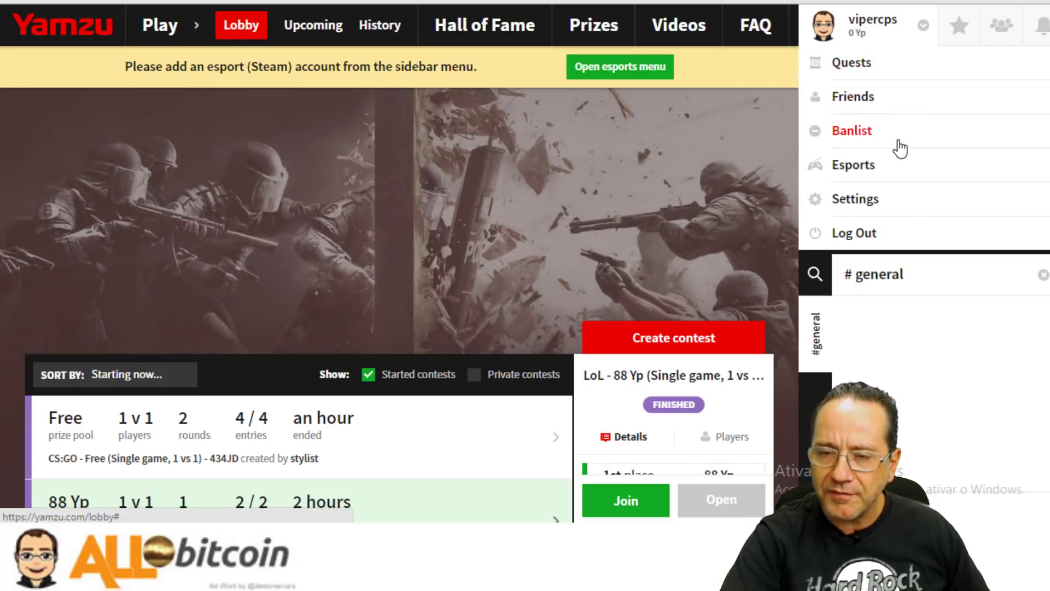
Browse the linked esports accounts, starting and then cancelling a new account link.
left_click(886, 174)
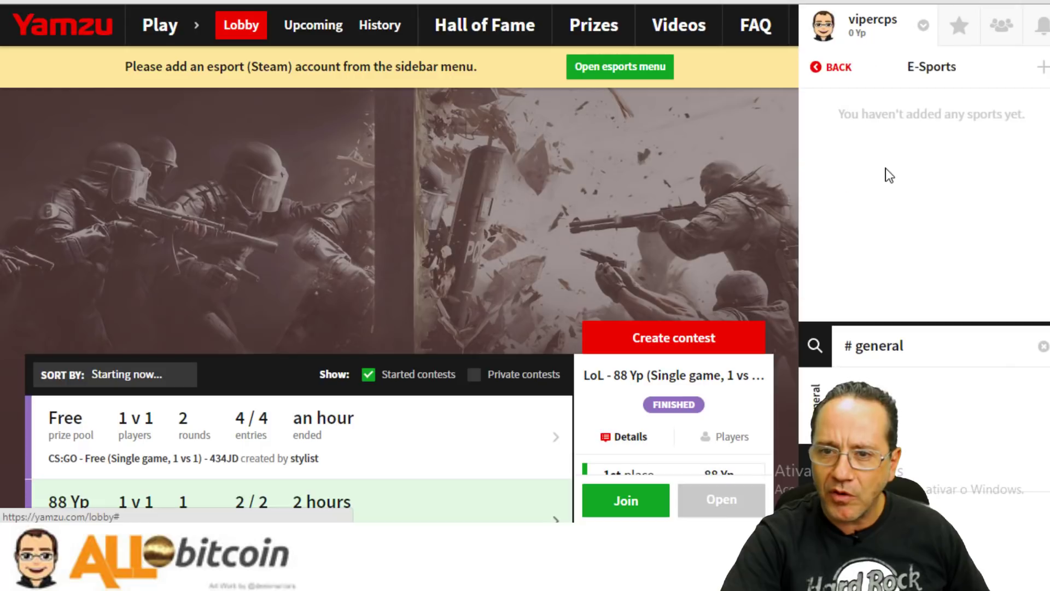
left_click(826, 68)
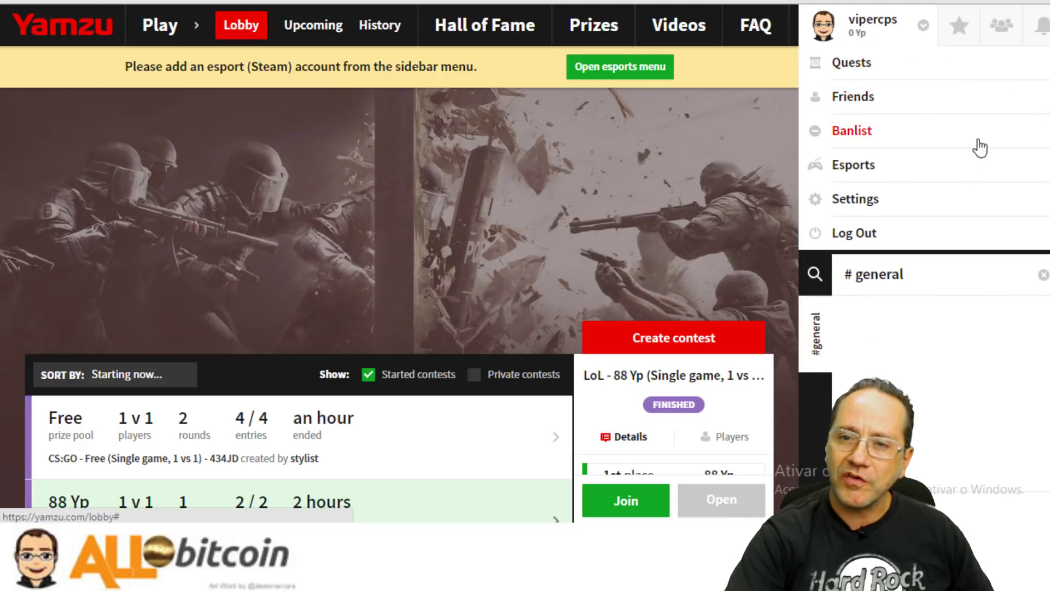
left_click(875, 168)
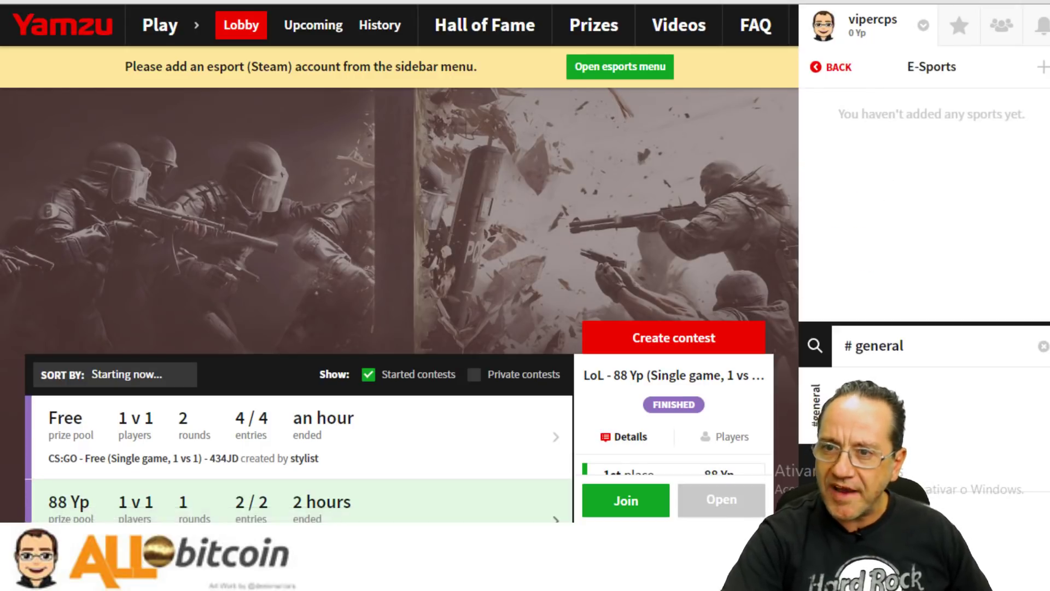
left_click(1043, 67)
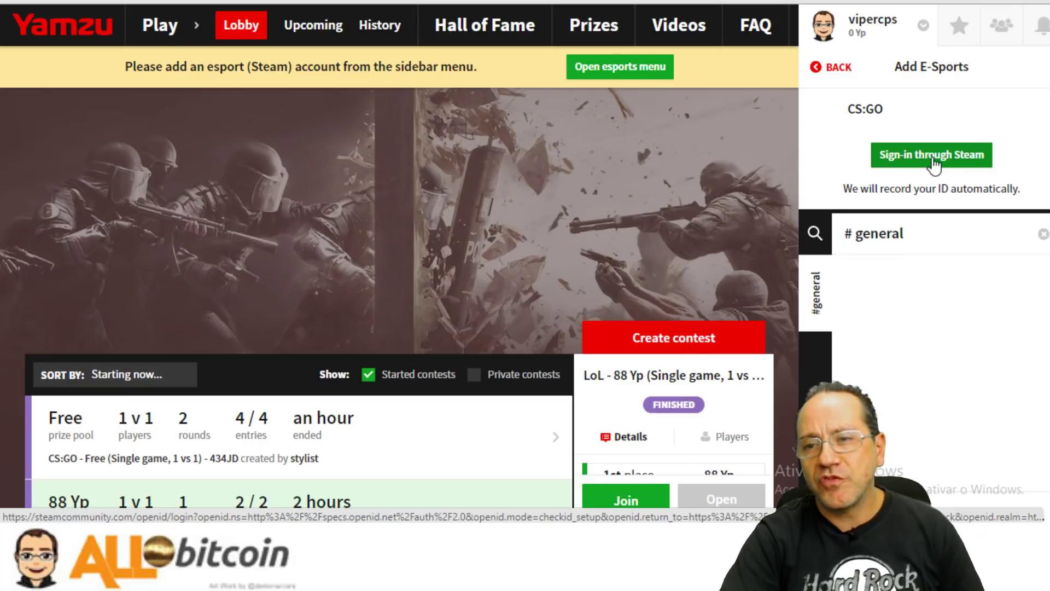
left_click(828, 78)
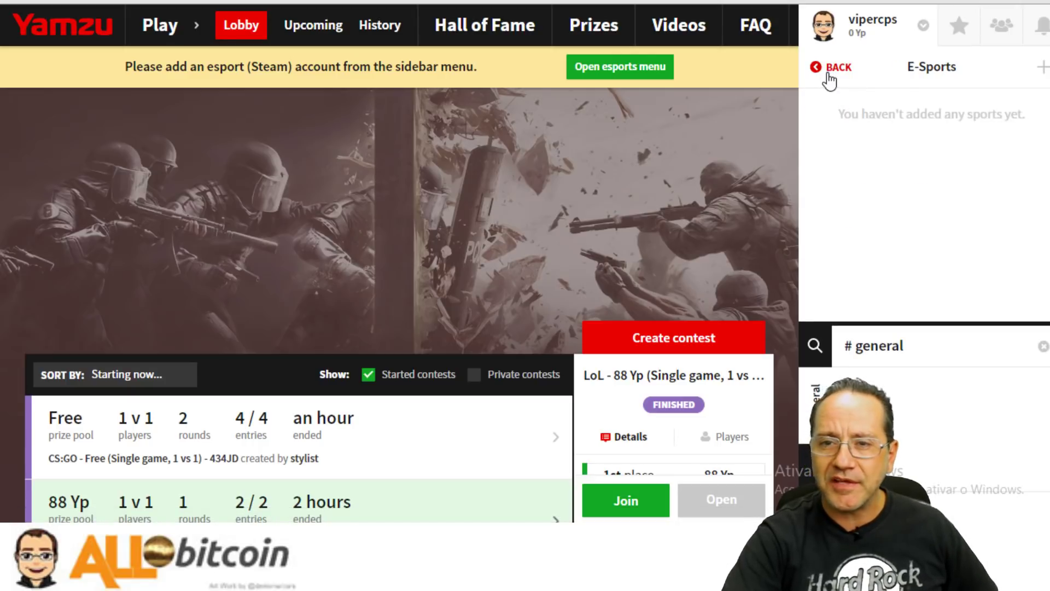
left_click(829, 75)
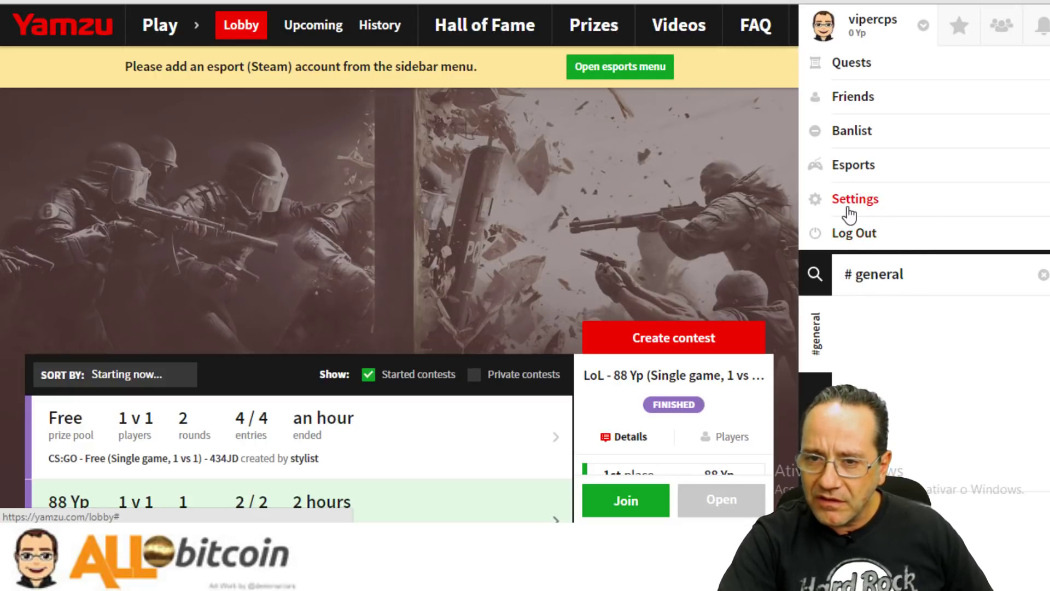
Check quests and notifications, then bring up the party panel's Create party form.
left_click(855, 62)
left_click(832, 76)
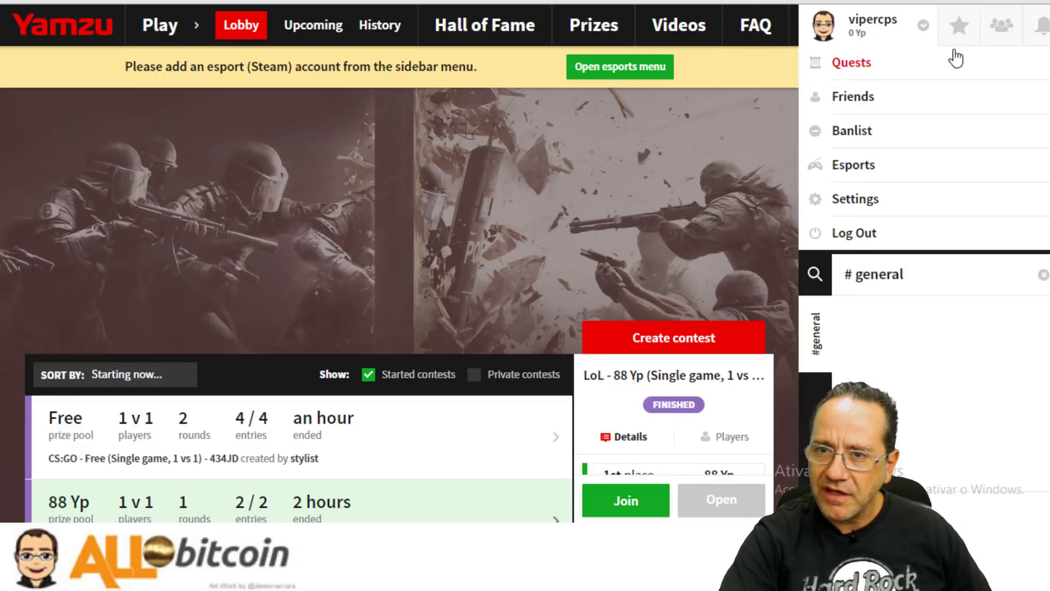
left_click(1039, 26)
left_click(1012, 33)
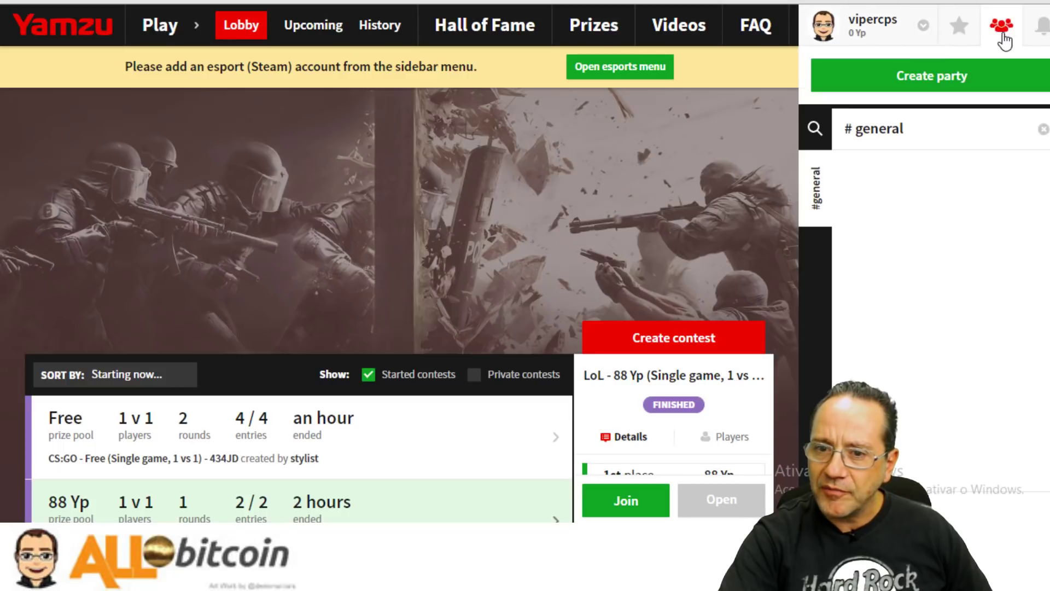
left_click(959, 26)
Choose ETH on the Yamzu landing page to buy tokens, reaching the Noku login-or-register prompt.
left_click(875, 53)
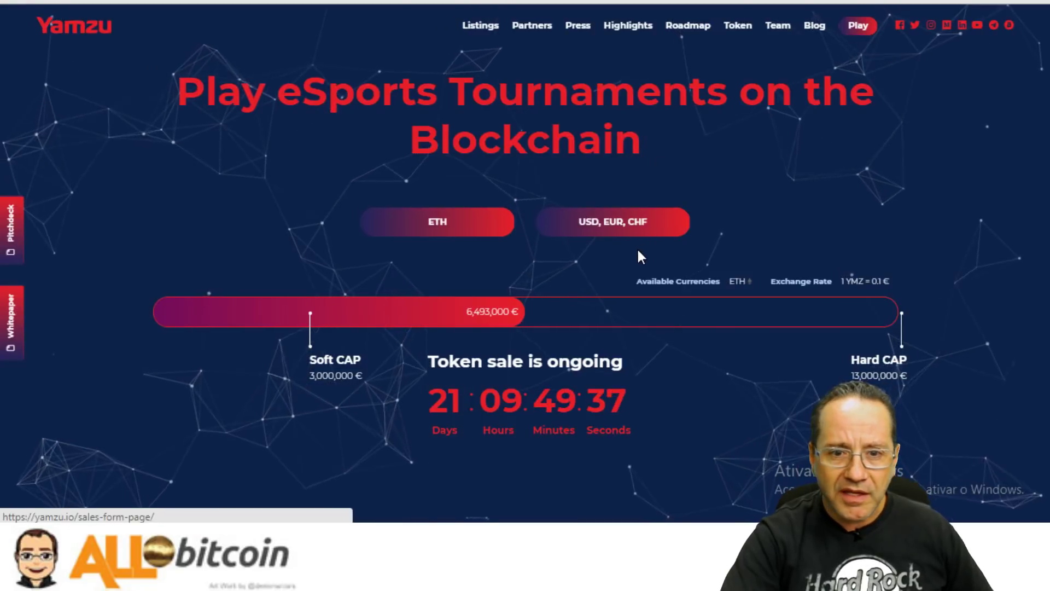
scroll(475, 318, "down", 2)
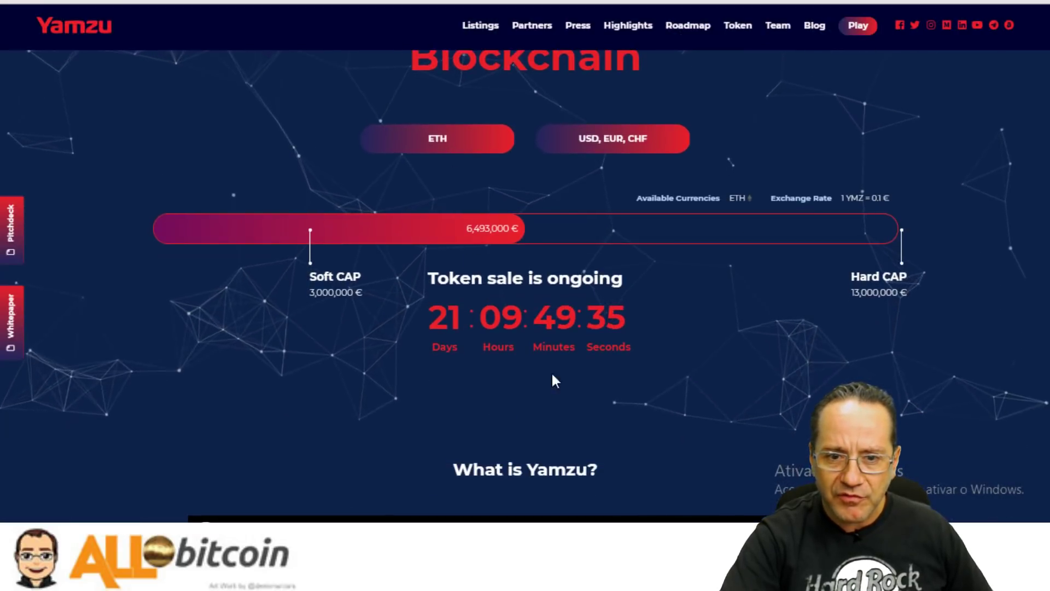
scroll(547, 367, "down", 4)
scroll(535, 347, "up", 6)
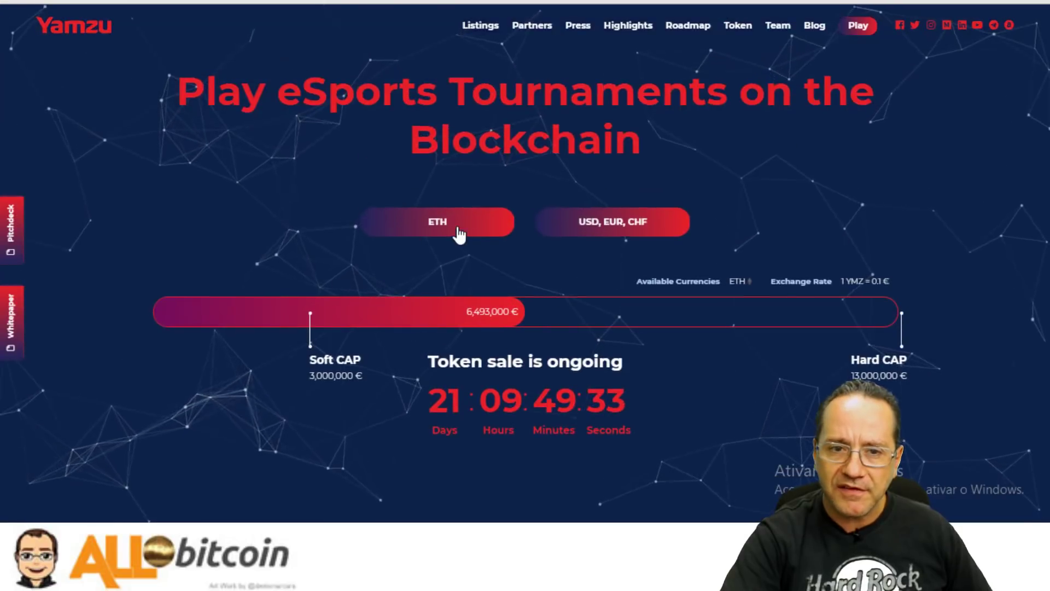
left_click(484, 232)
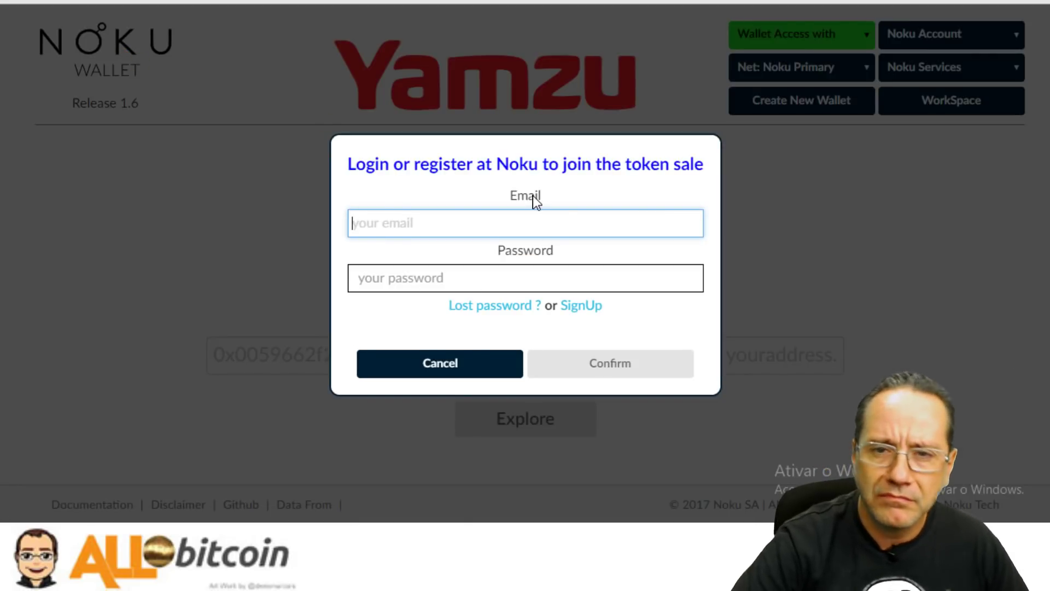
Open the Noku SignUp registration form, then dismiss it.
left_click(581, 307)
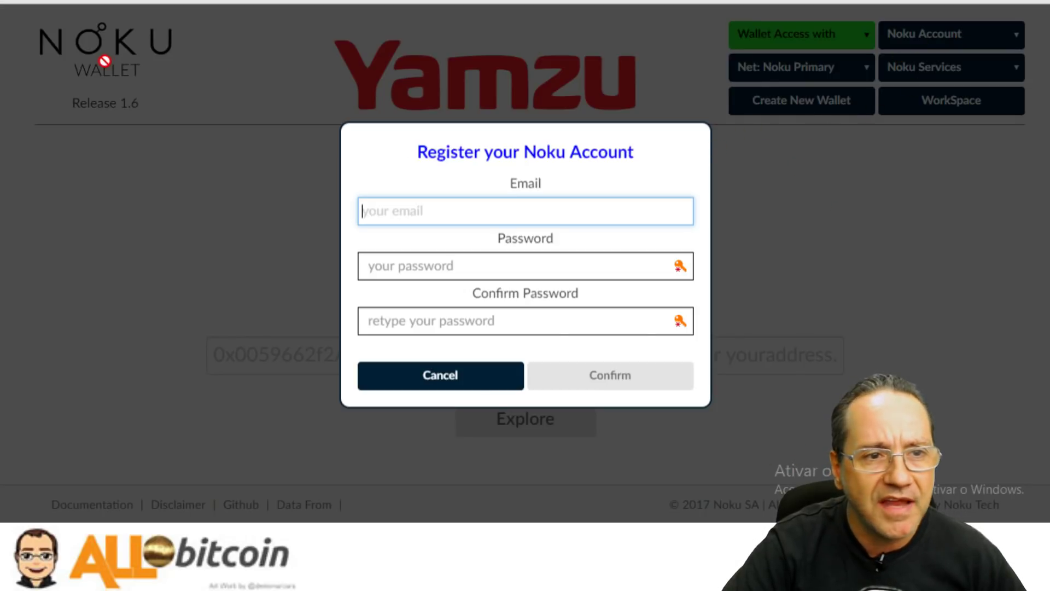
left_click(450, 372)
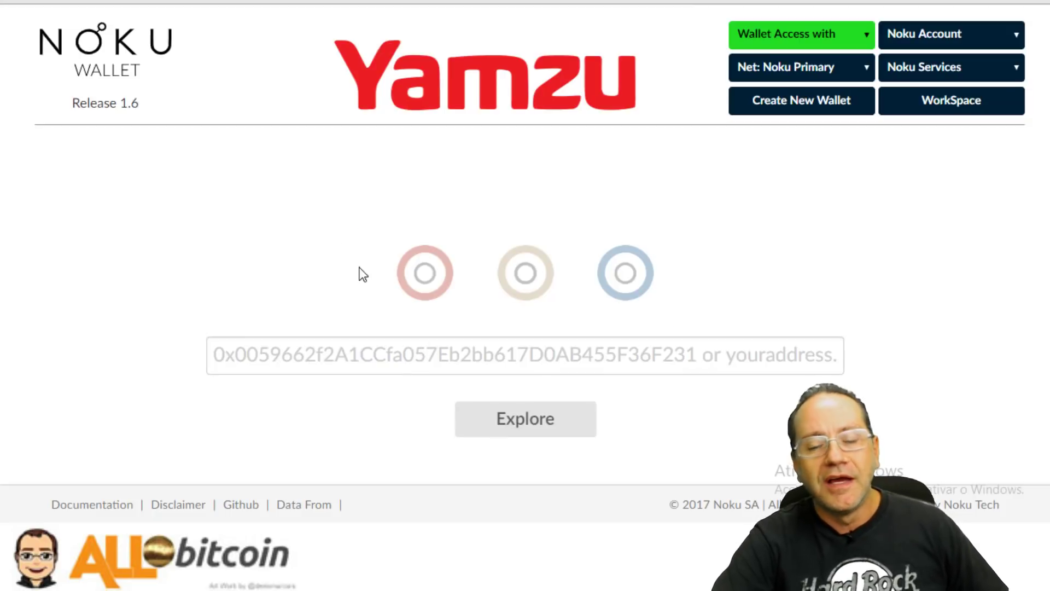
scroll(298, 213, "down", 5)
scroll(296, 229, "up", 5)
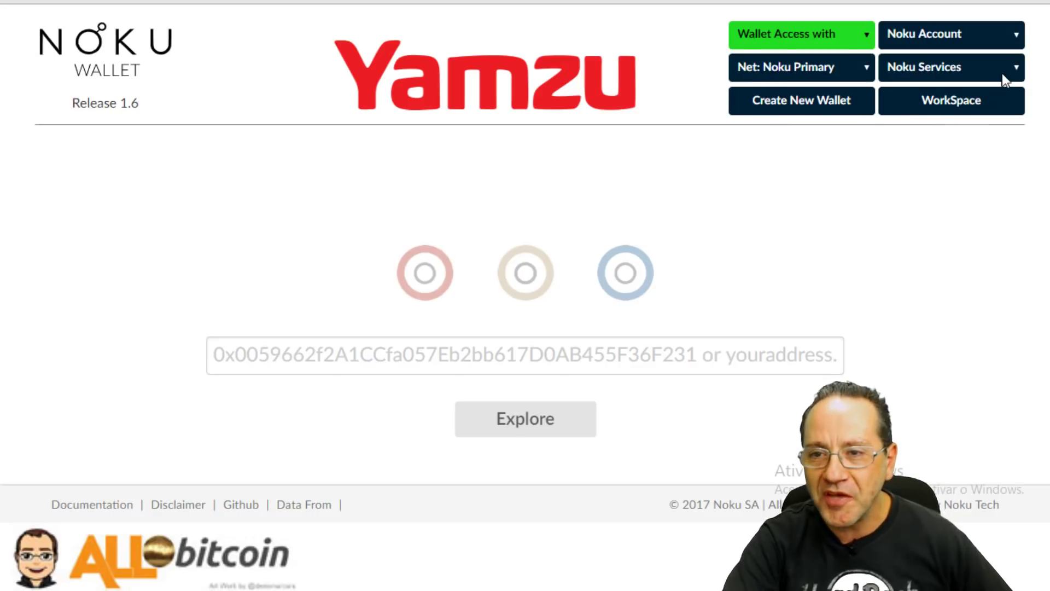
Keep the Noku Primary network, choose File UTC / JSON wallet access, then cancel the file prompt.
left_click(814, 66)
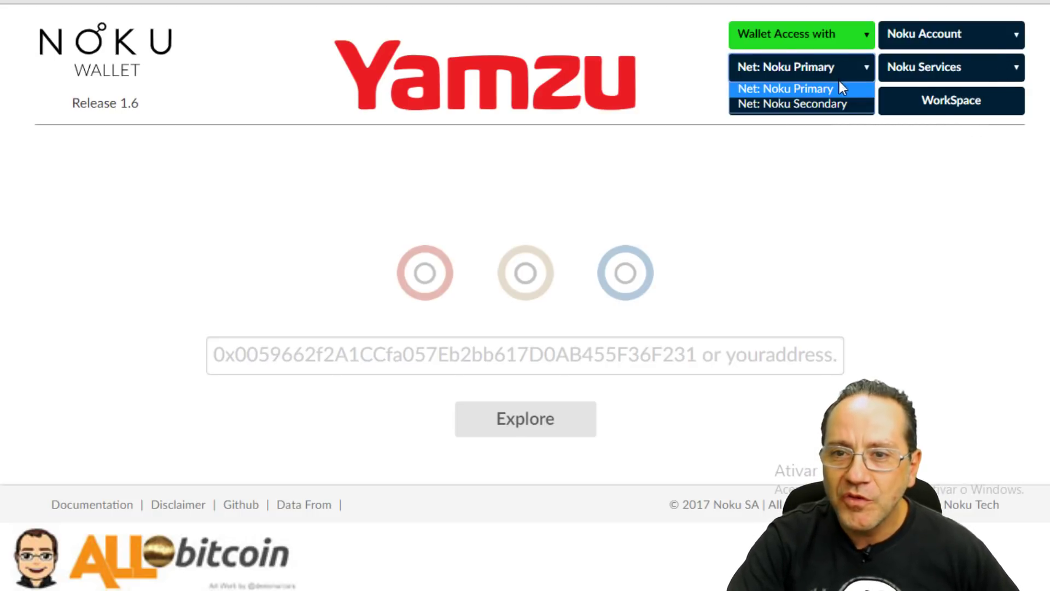
left_click(782, 32)
left_click(782, 30)
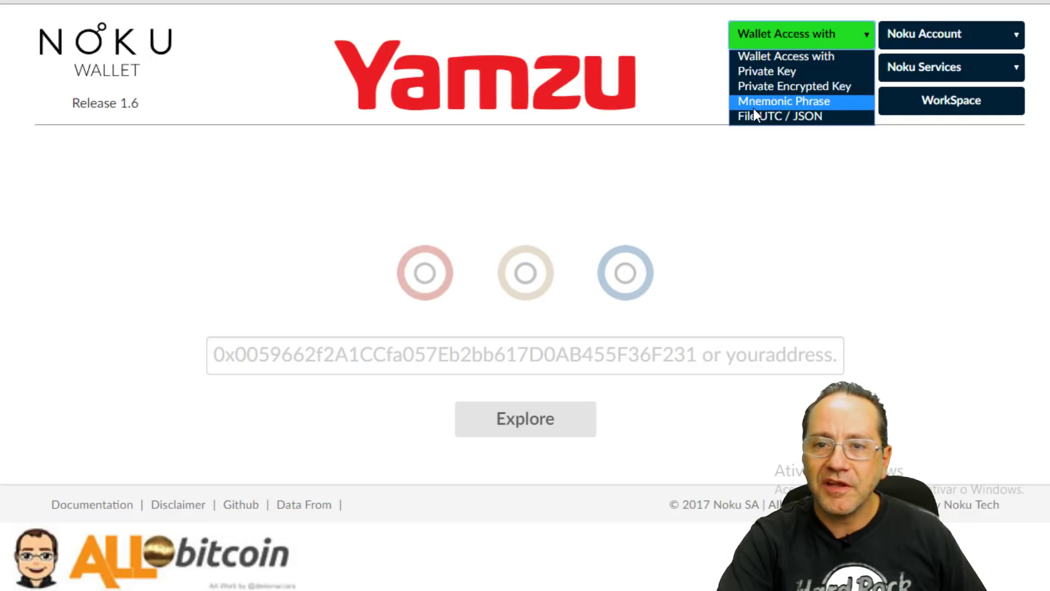
left_click(776, 116)
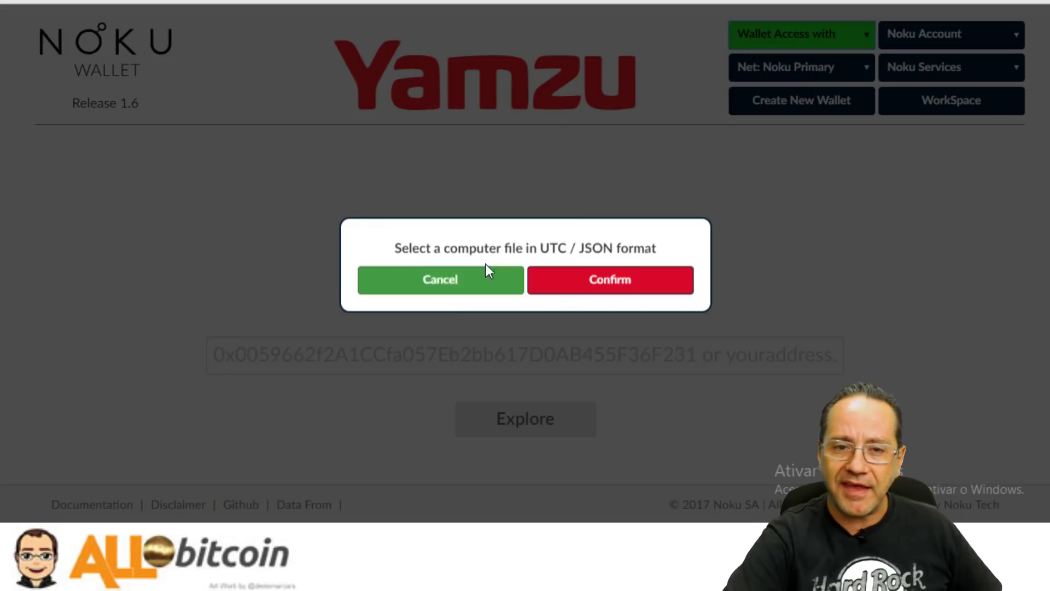
left_click(463, 282)
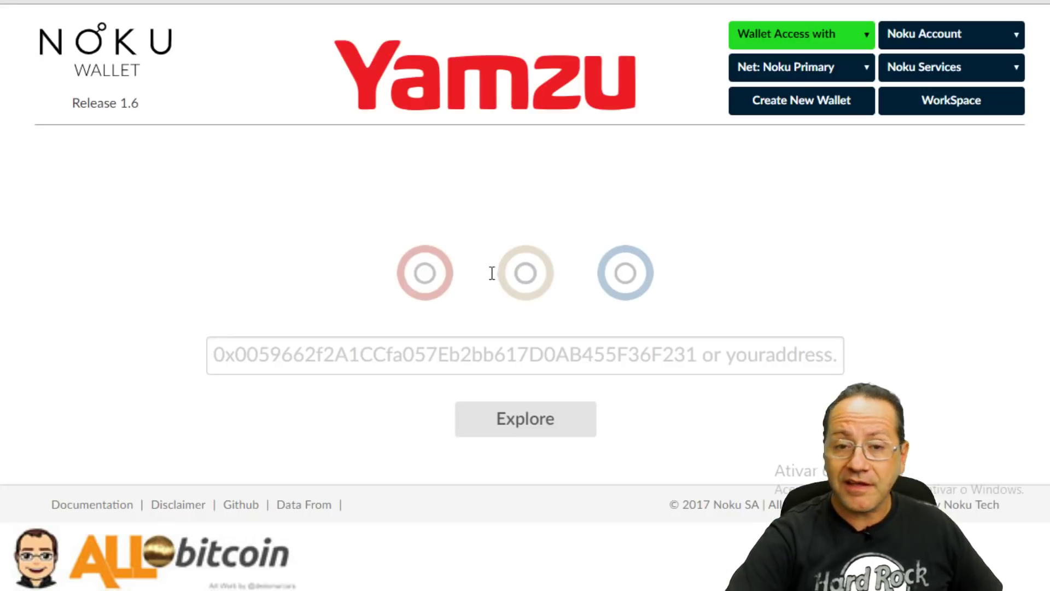
Create a new wallet, confirming the address was copied and the private key saved, then close setup.
left_click(790, 98)
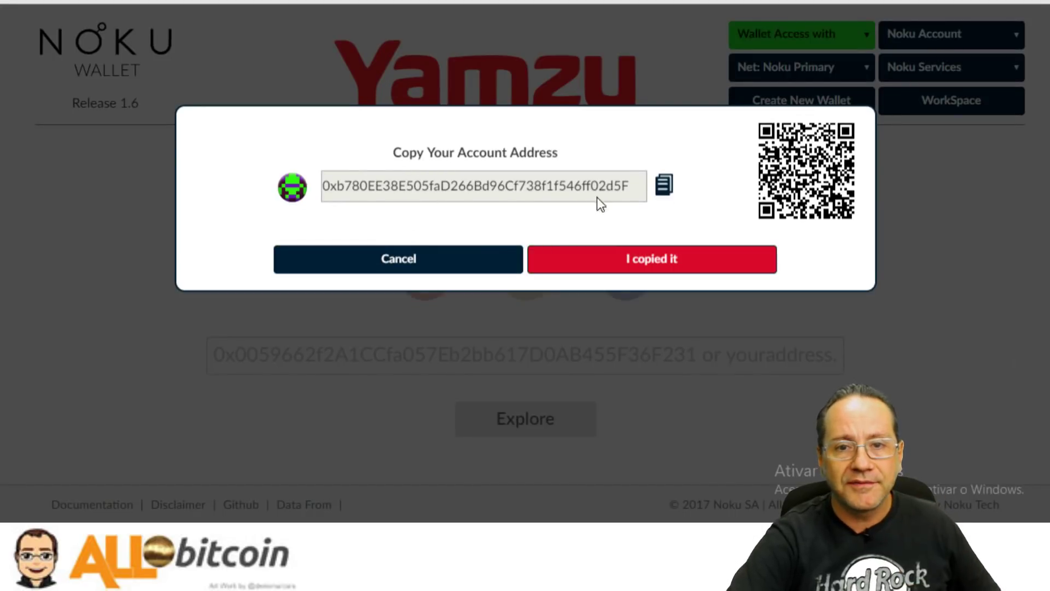
left_click(629, 276)
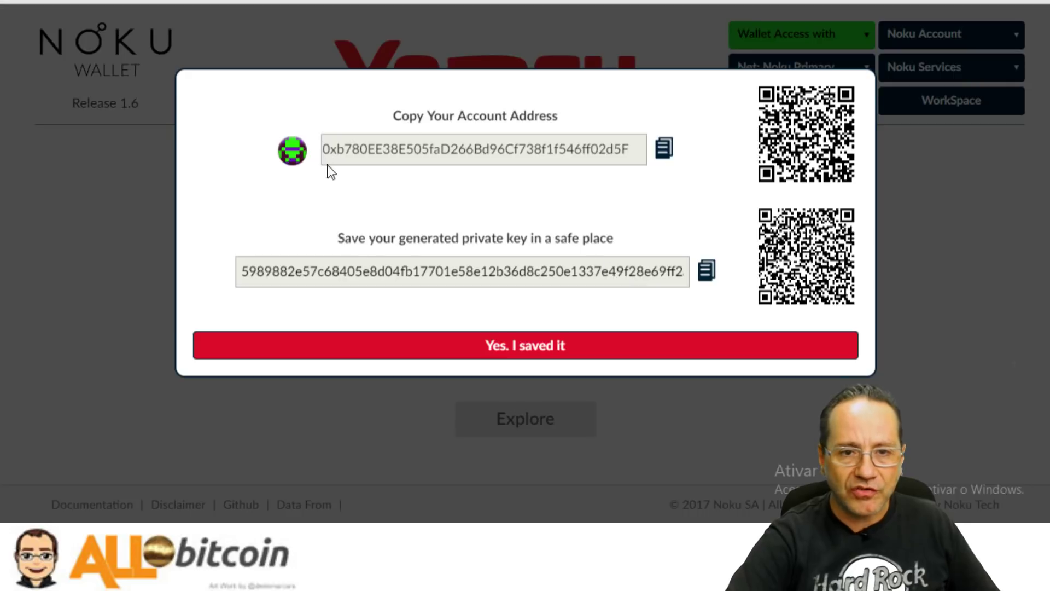
left_click(530, 354)
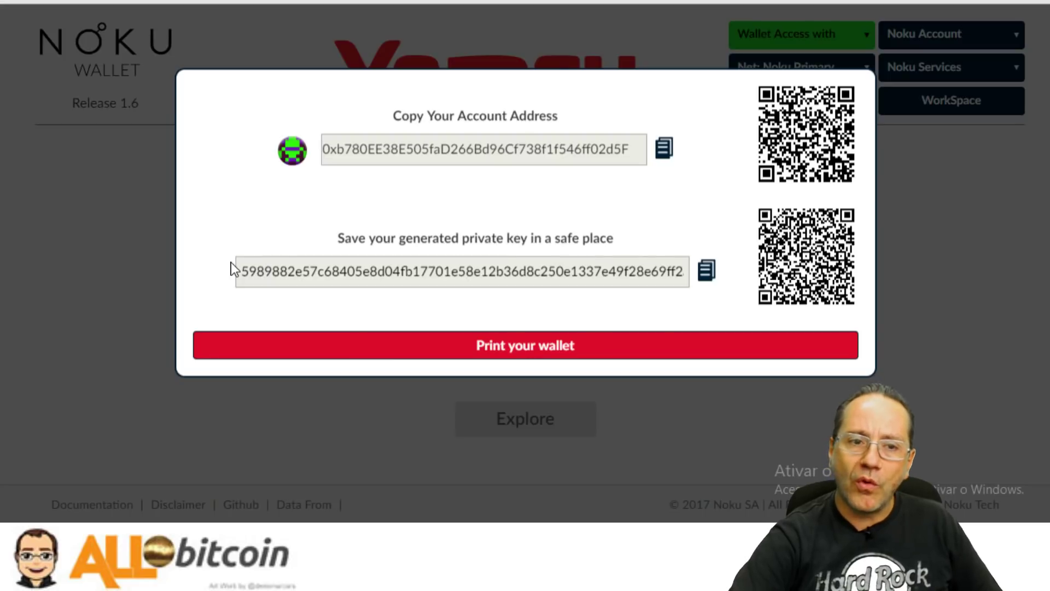
left_click(517, 350)
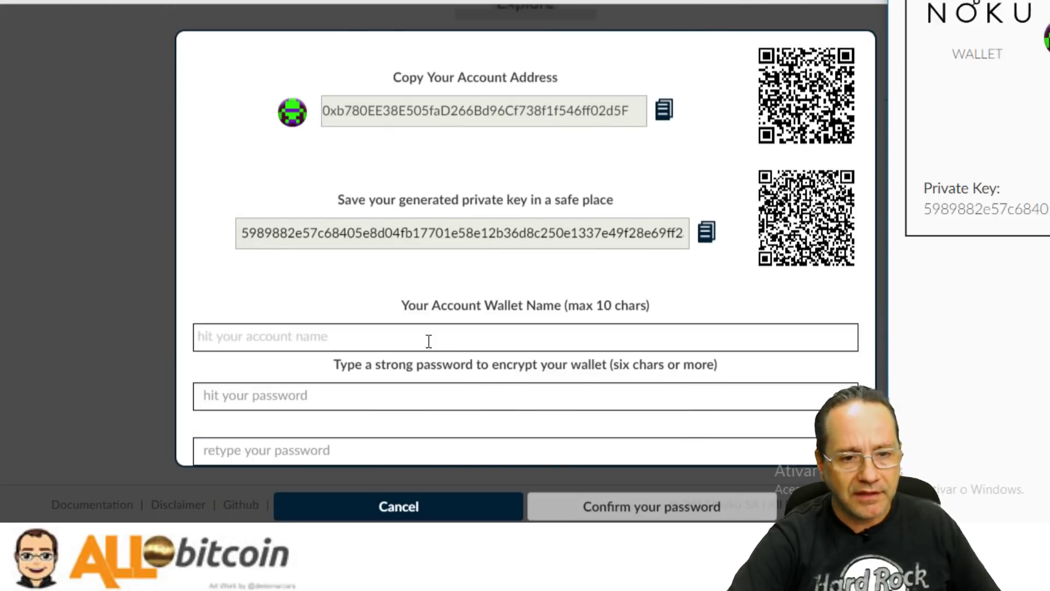
left_click(414, 331)
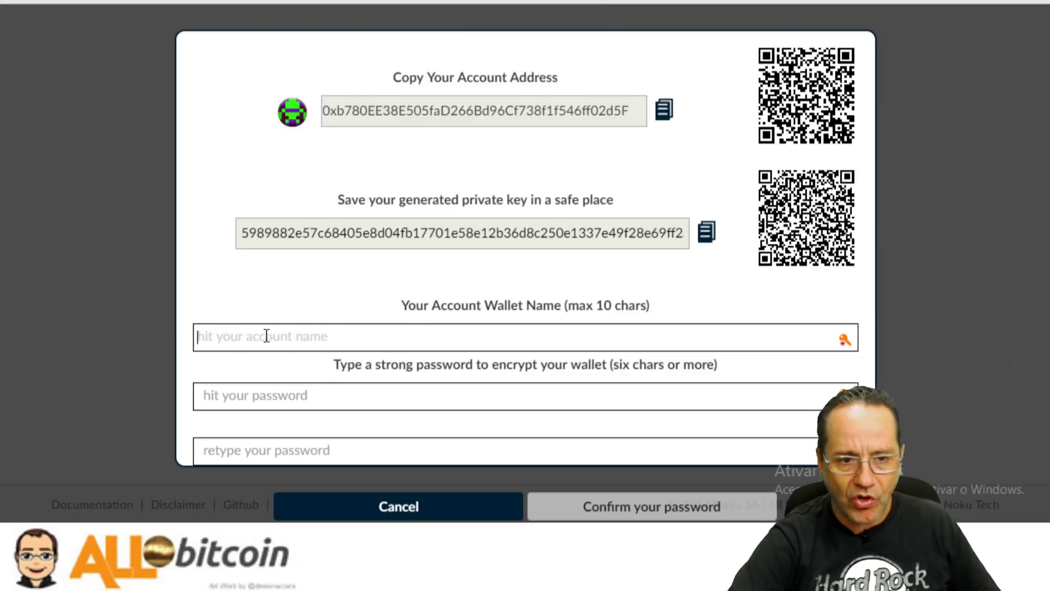
left_click(421, 500)
scroll(287, 249, "up", 3)
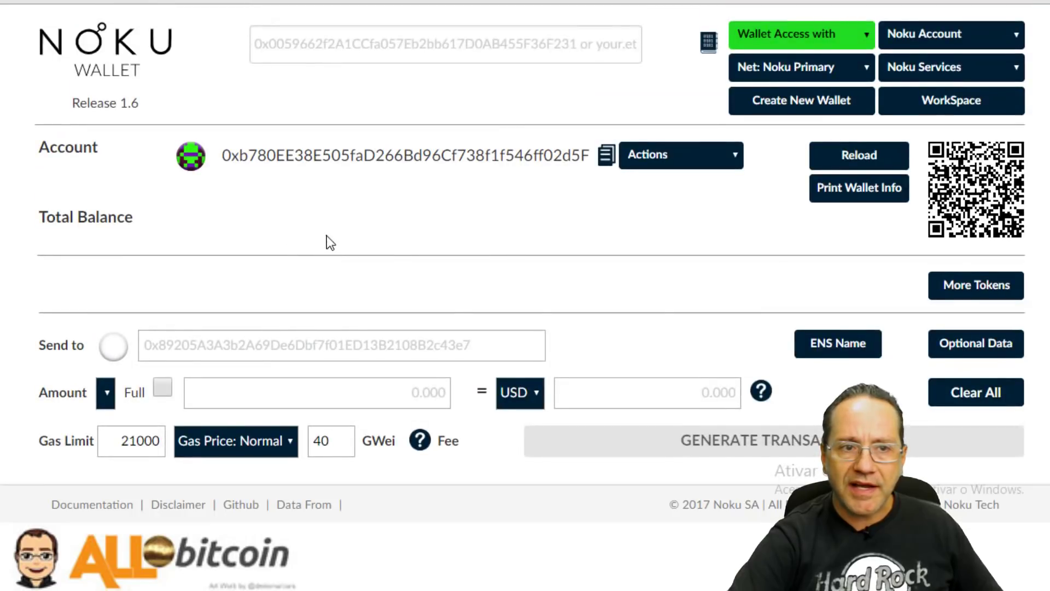
Switch the Net dropdown to Noku Secondary and look over the Noku Account options.
left_click(827, 70)
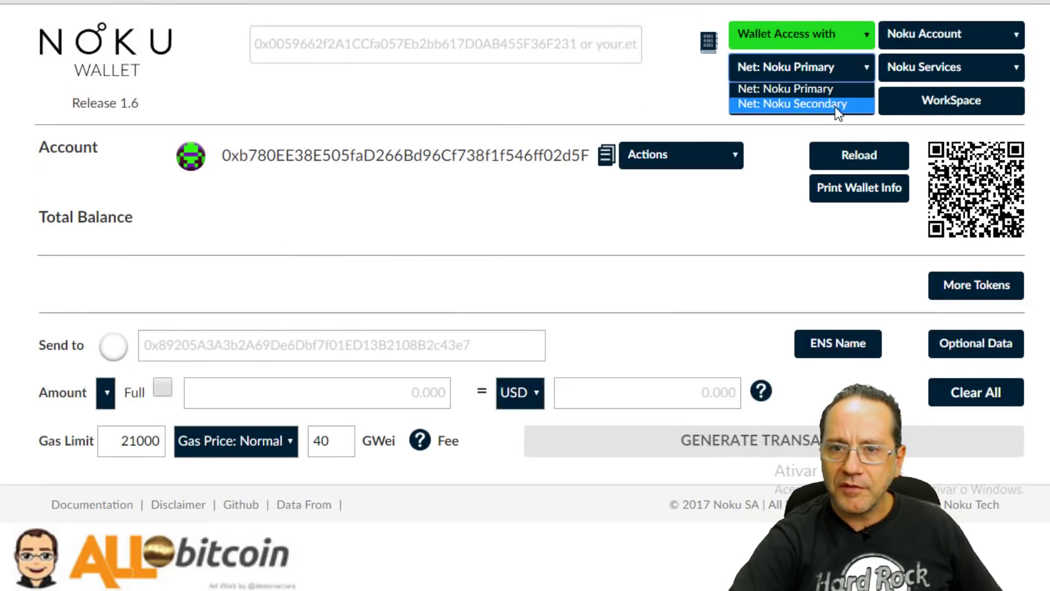
left_click(835, 106)
left_click(844, 64)
left_click(942, 31)
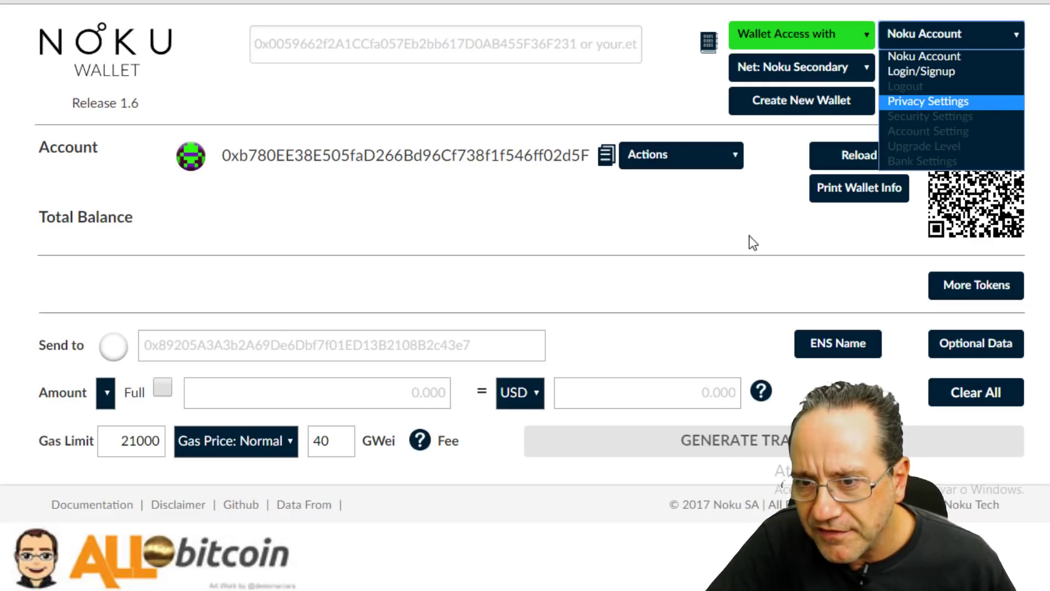
left_click(573, 253)
scroll(720, 345, "down", 5)
scroll(703, 309, "up", 5)
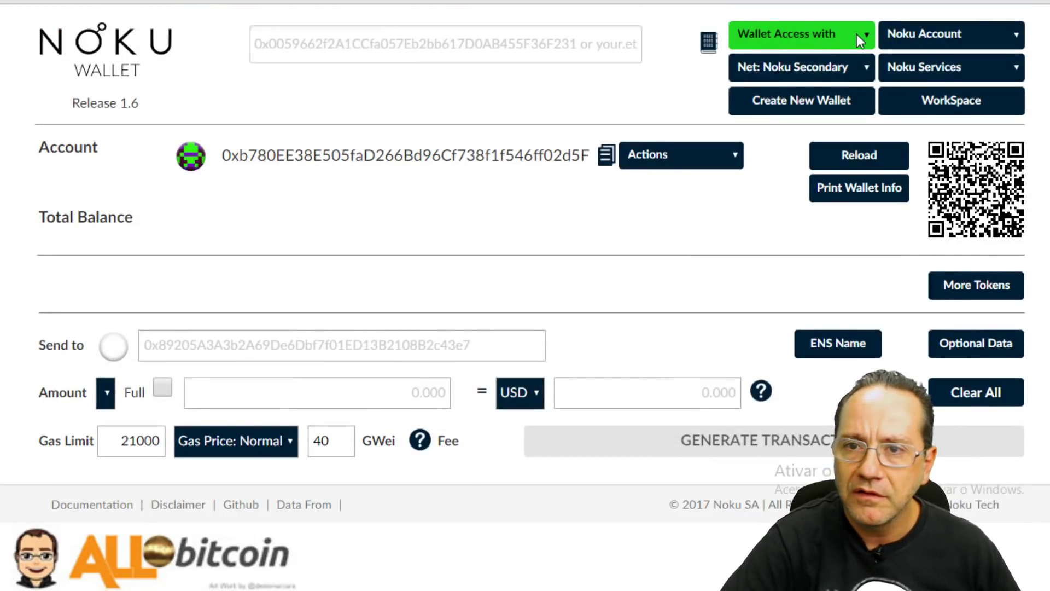
Check the Wallet Access options without choosing one, then create another new wallet.
left_click(855, 36)
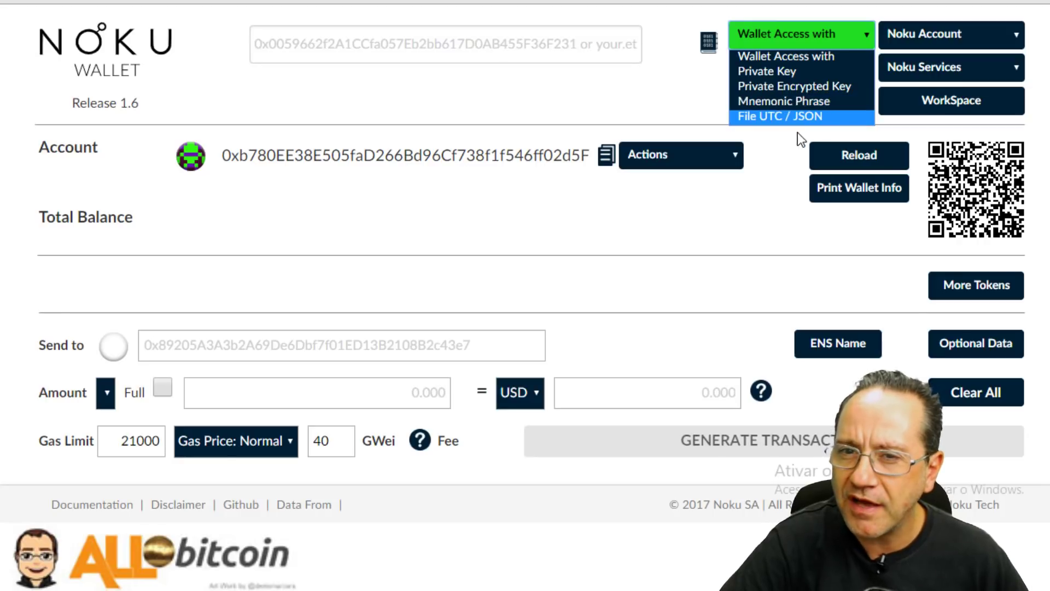
left_click(779, 129)
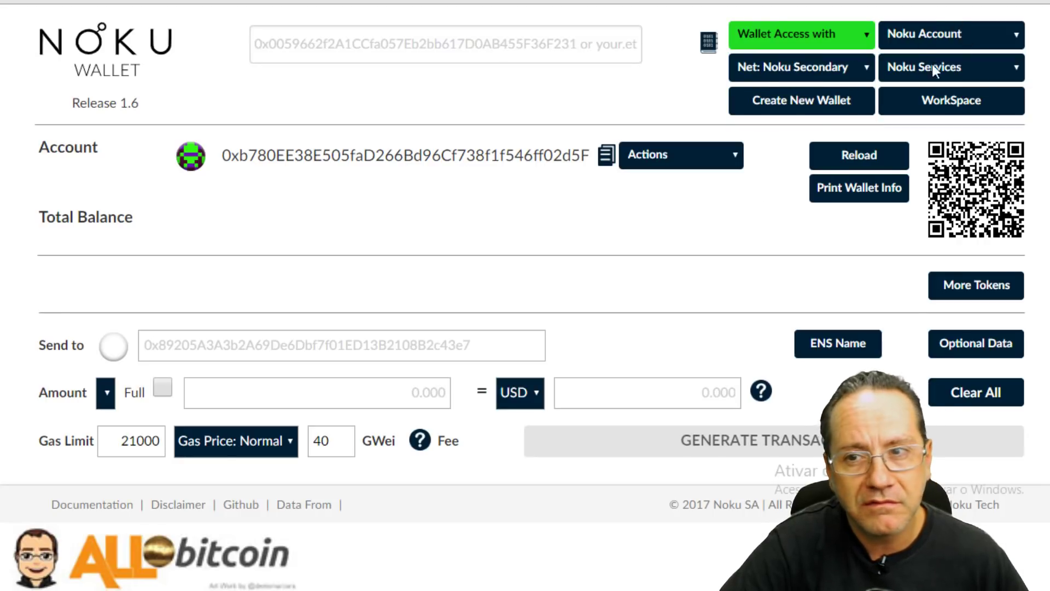
left_click(799, 105)
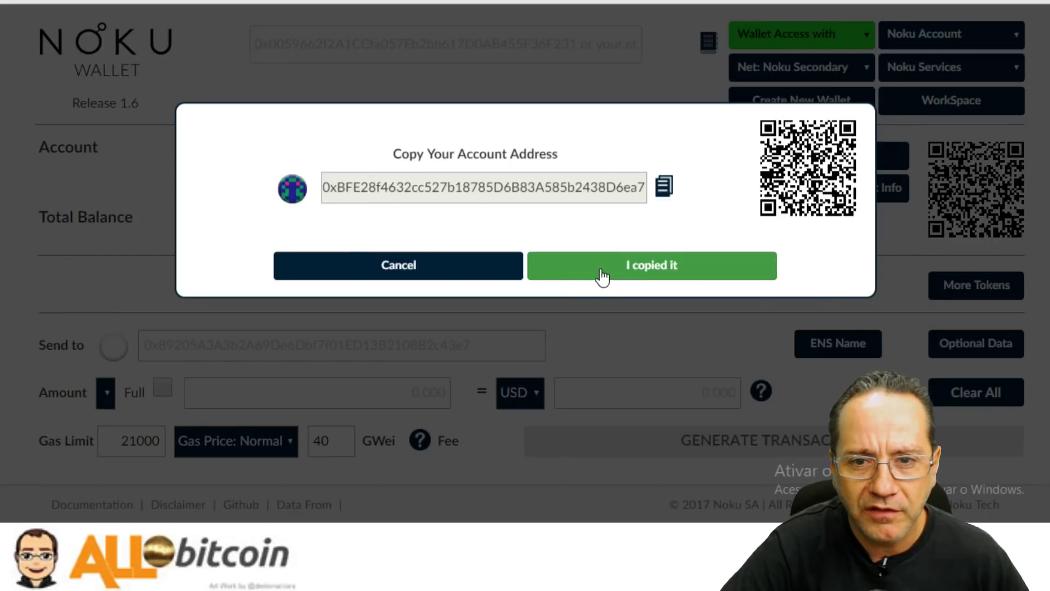
Confirm the new wallet's address was copied and private key saved, skipping the print settings.
left_click(602, 266)
left_click(591, 359)
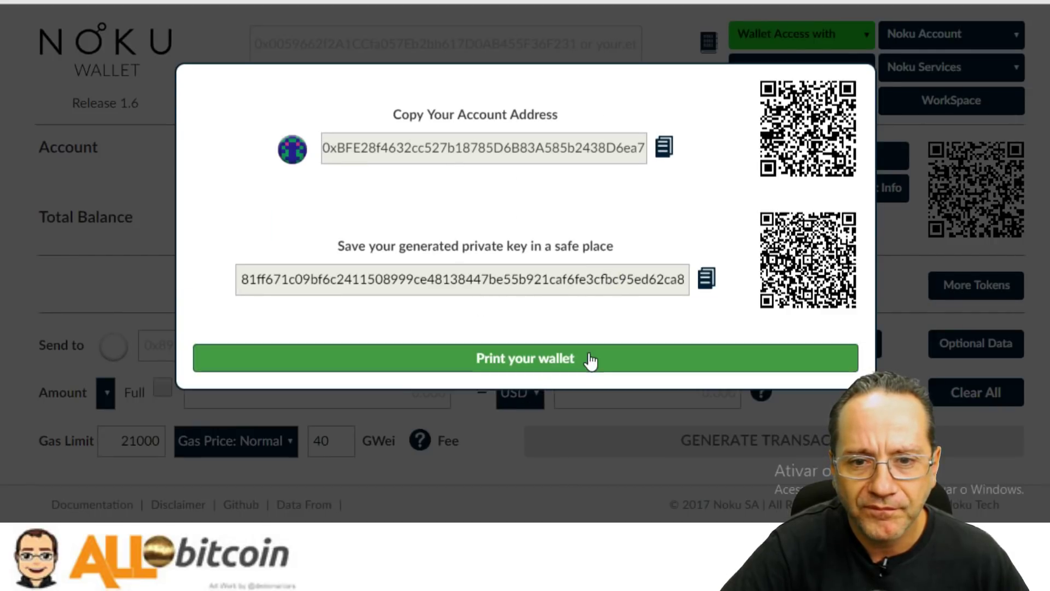
left_click(581, 364)
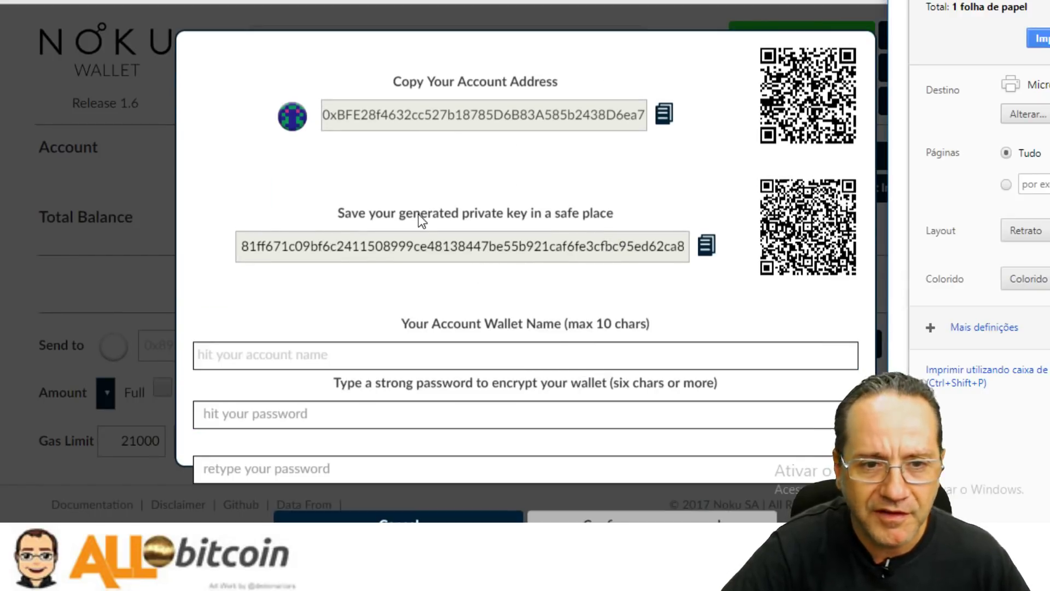
left_click(266, 353)
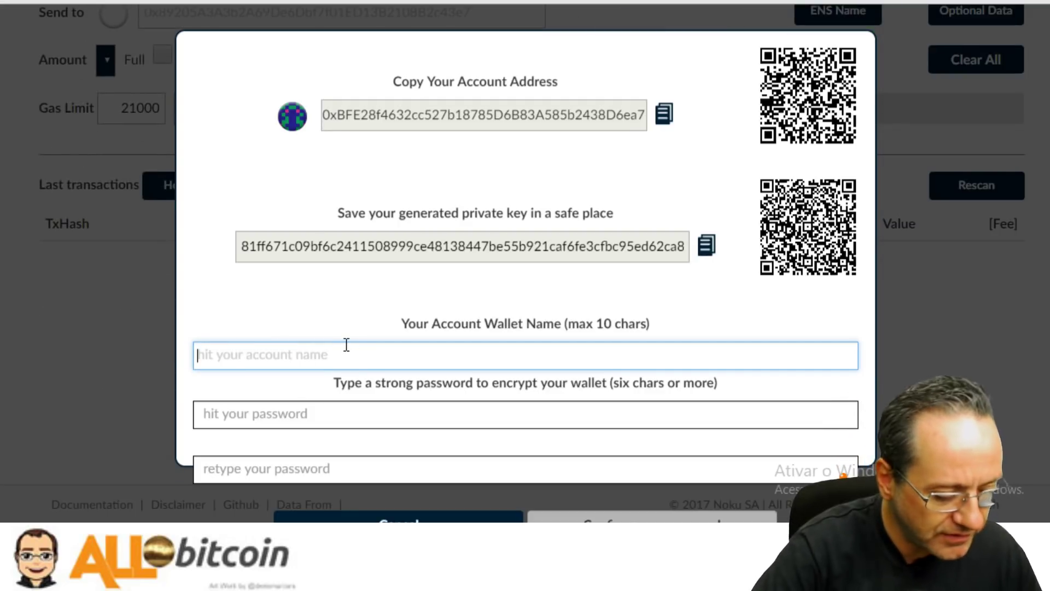
Name the wallet ALLBITCOIN and enter its encryption password.
type("ALLBITCOIN")
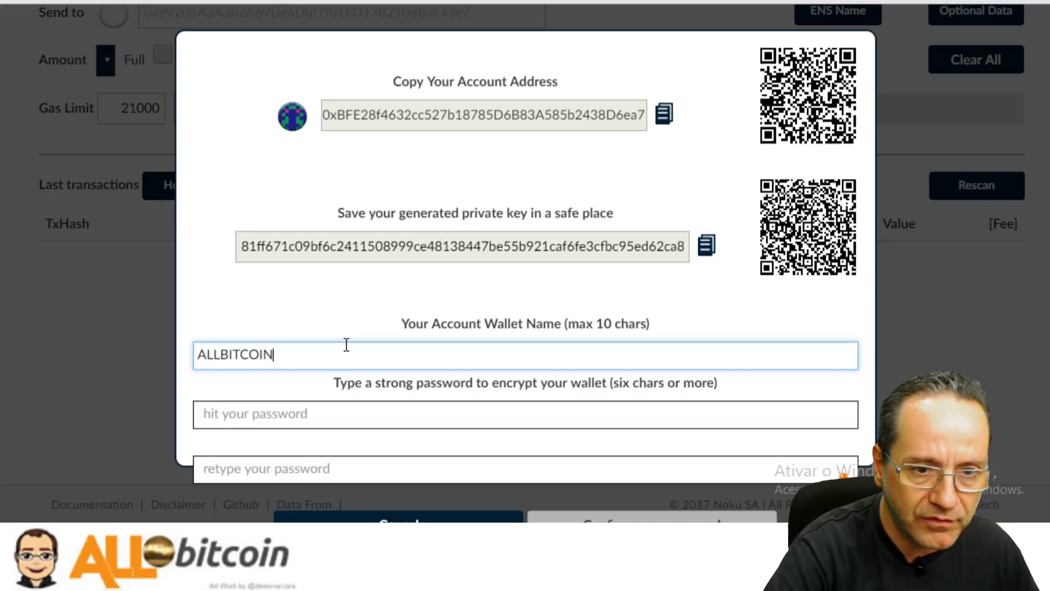
left_click(265, 411)
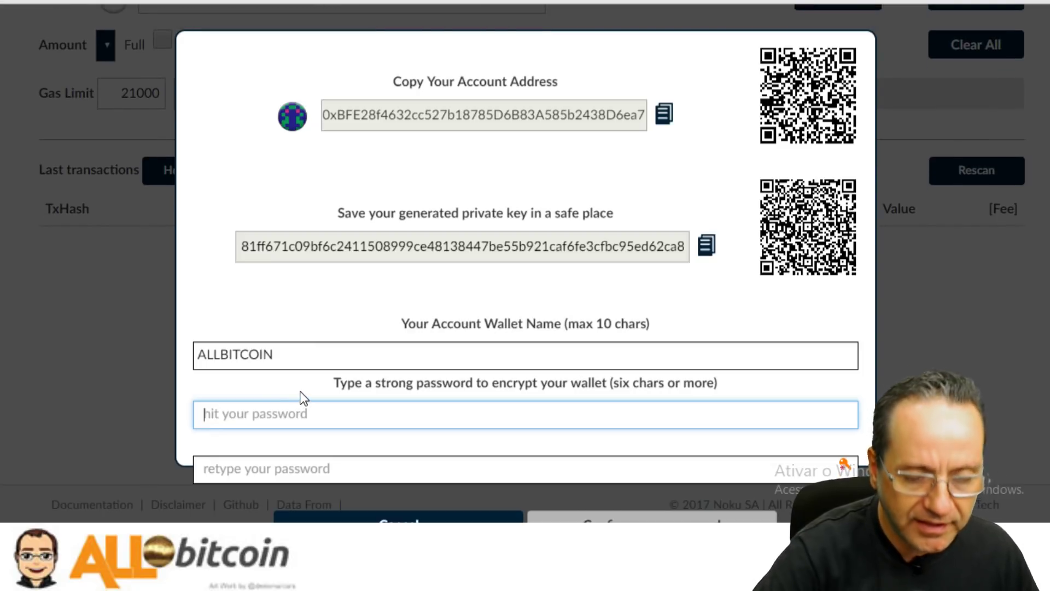
type("•••••••••")
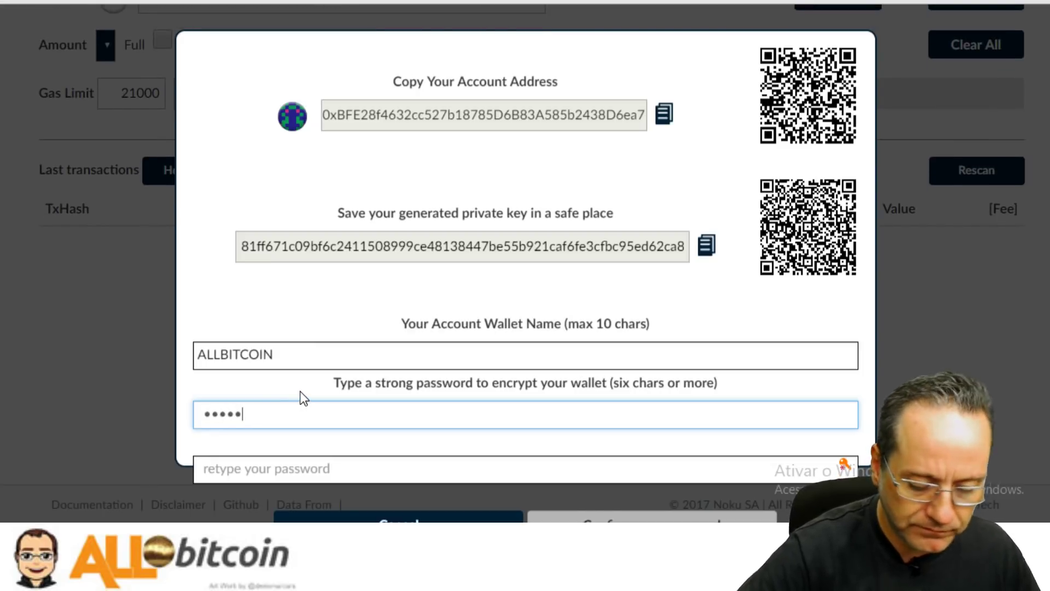
type("•")
key("Tab")
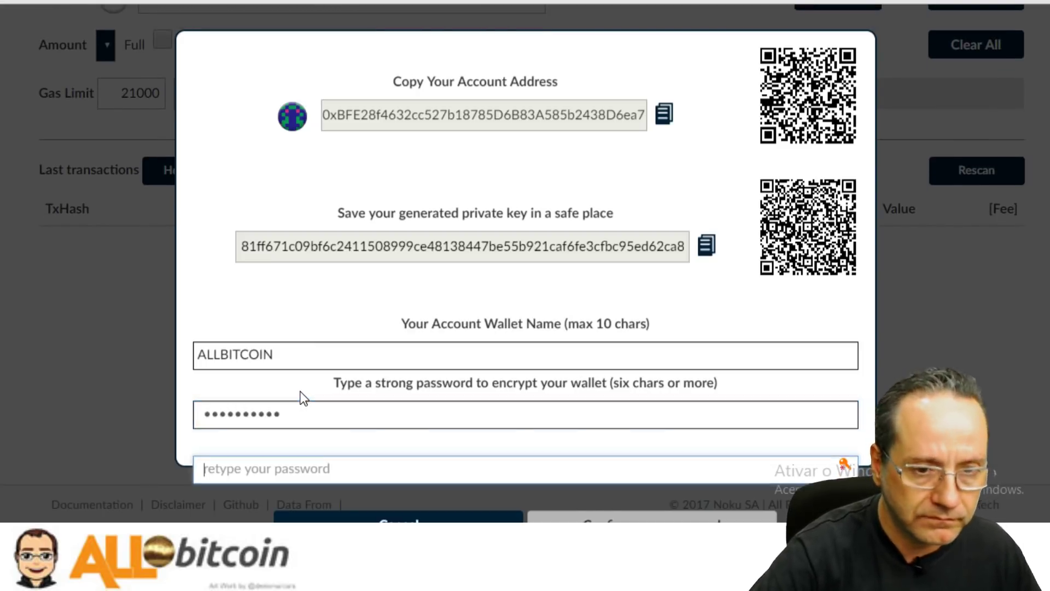
type("••••••")
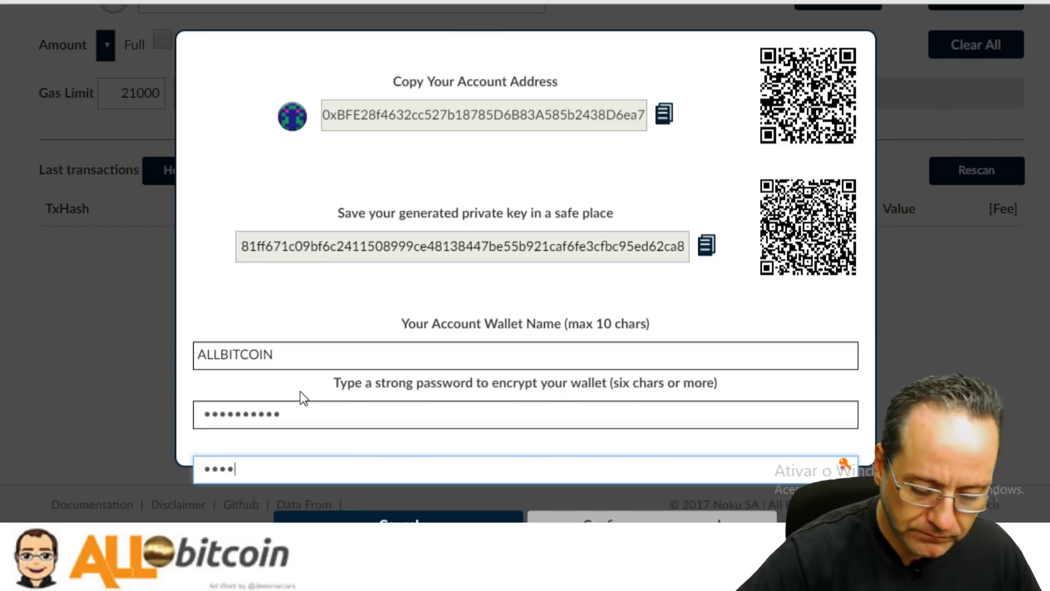
type("••••")
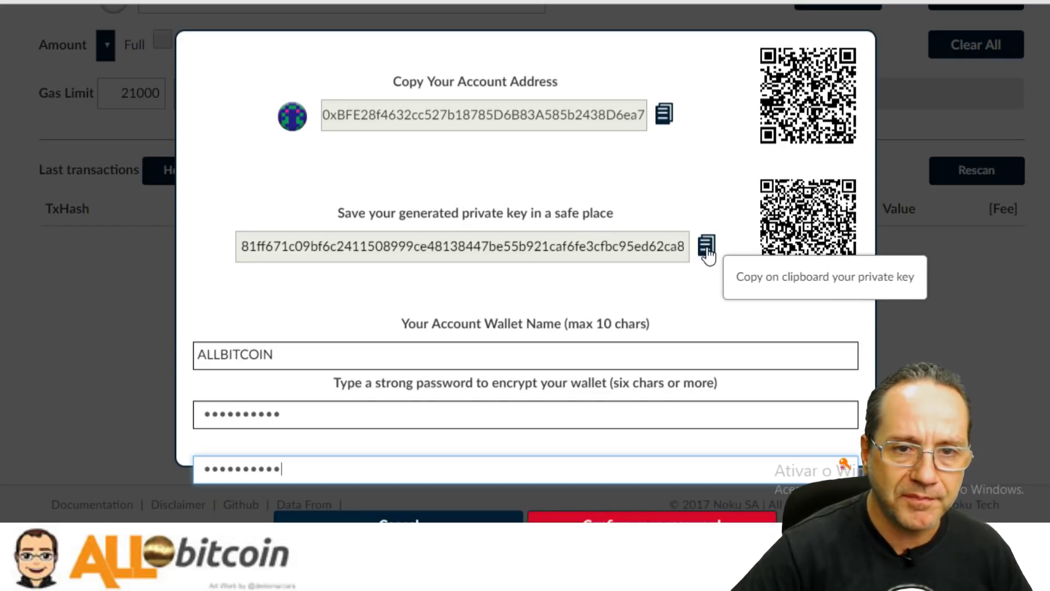
Copy the new wallet's private key to the clipboard, with a blank Notepad note open alongside.
left_click(663, 114)
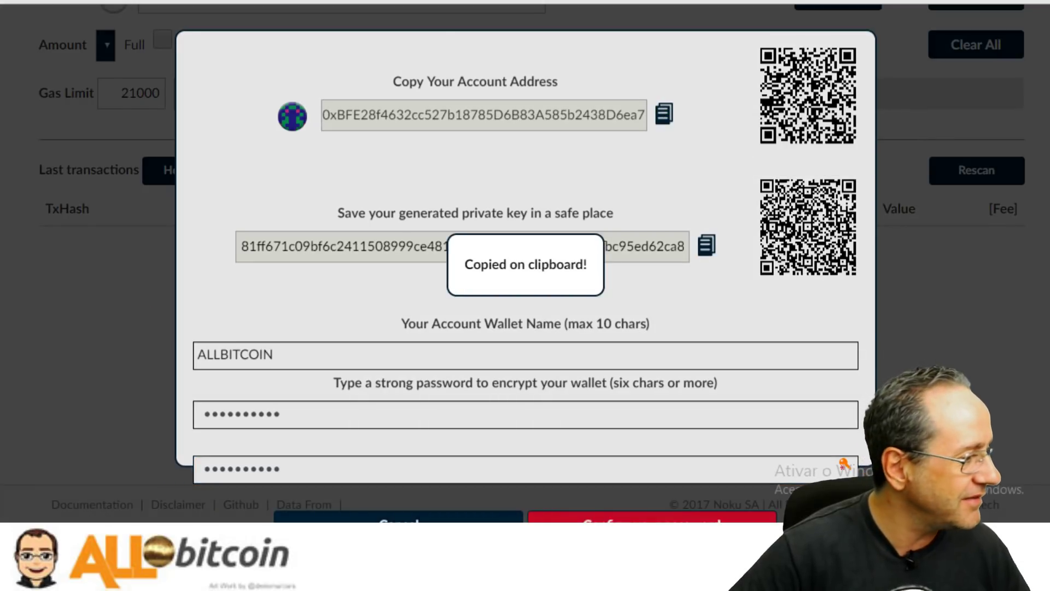
key("alt+Tab")
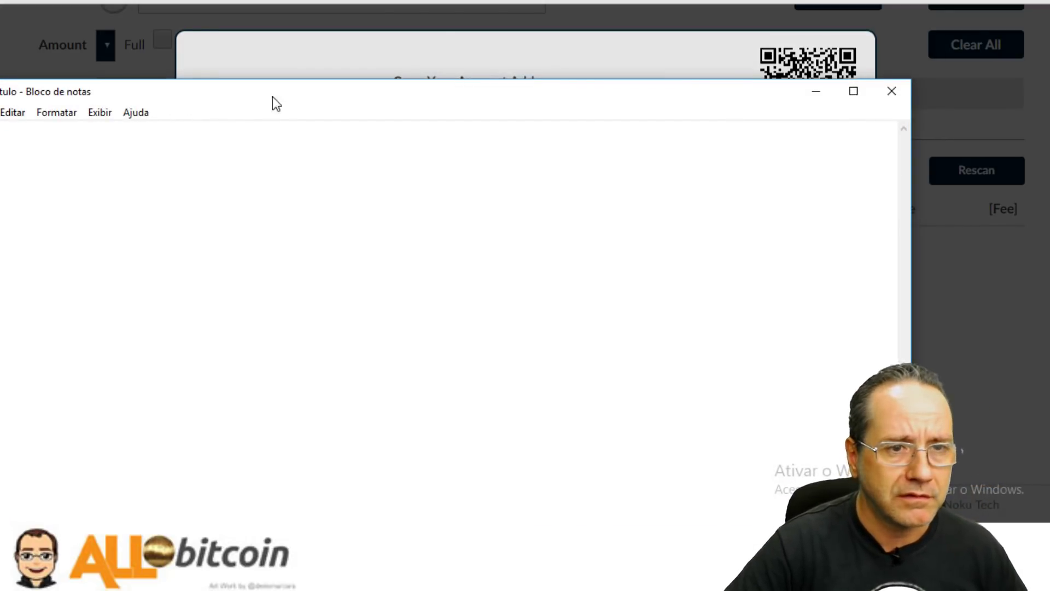
key("alt+Tab")
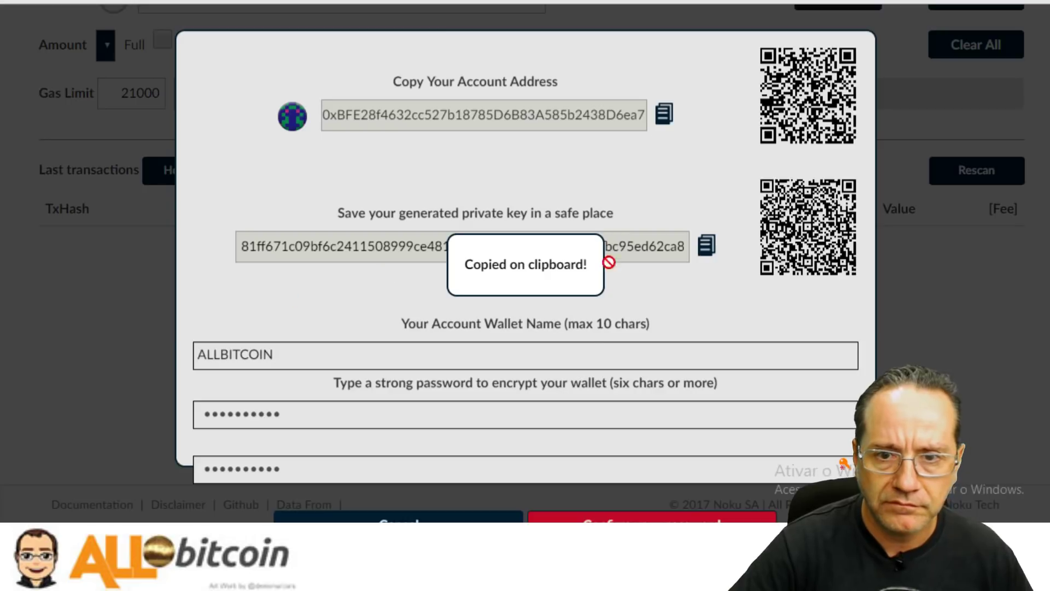
double_click(492, 264)
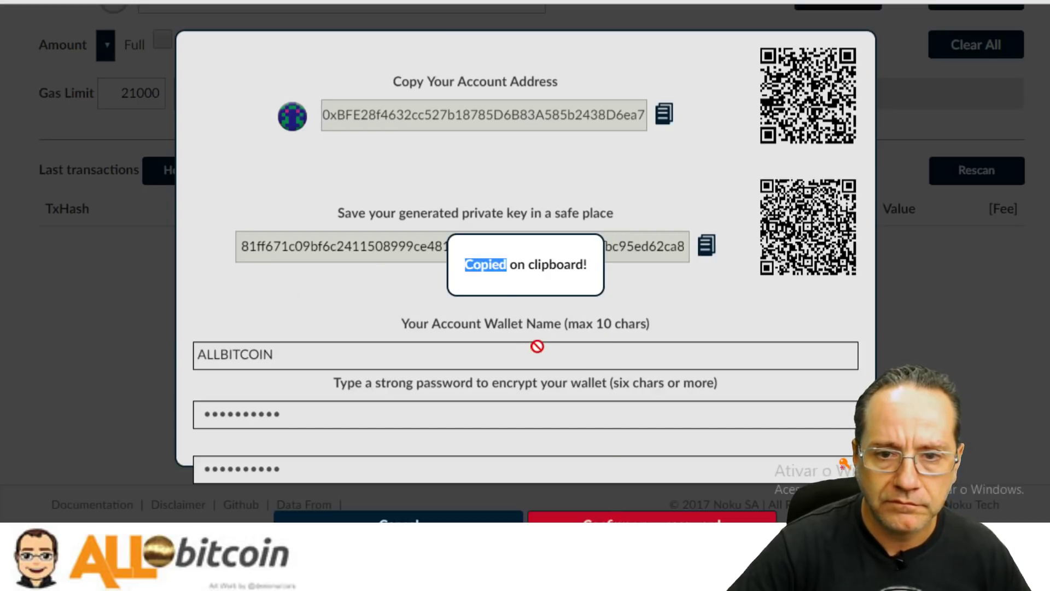
left_click(502, 302)
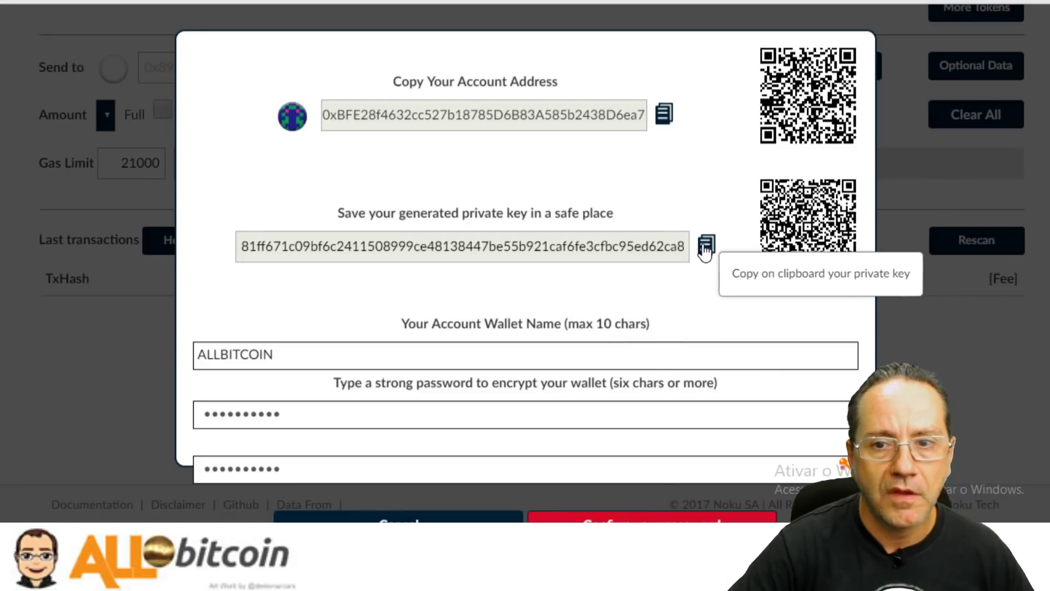
left_click(706, 246)
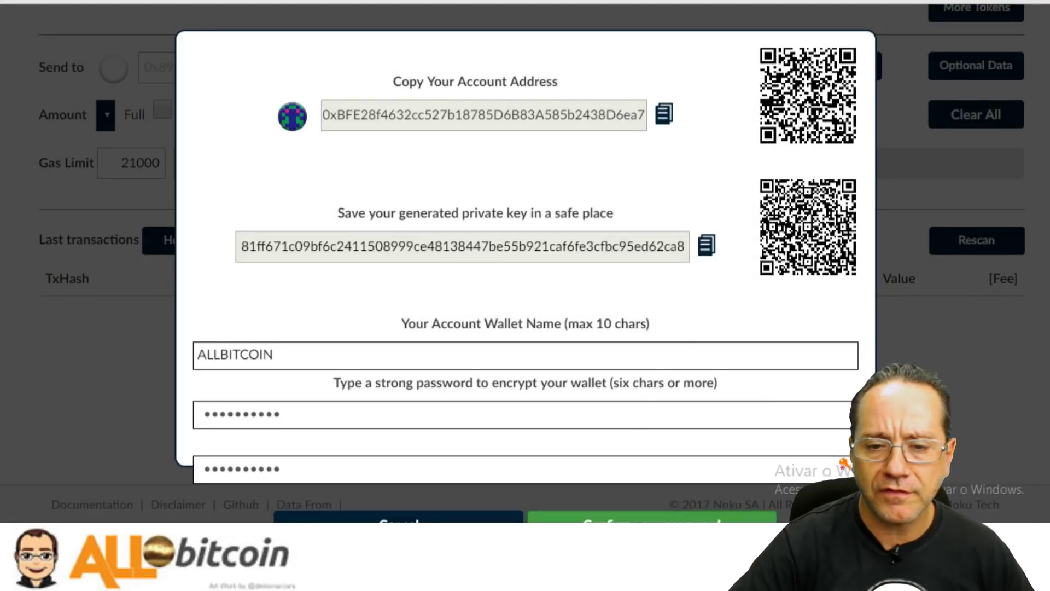
Confirm the ALLBITCOIN wallet, save its ALLBITCOIN.json backup, and confirm the backup was made.
left_click(651, 517)
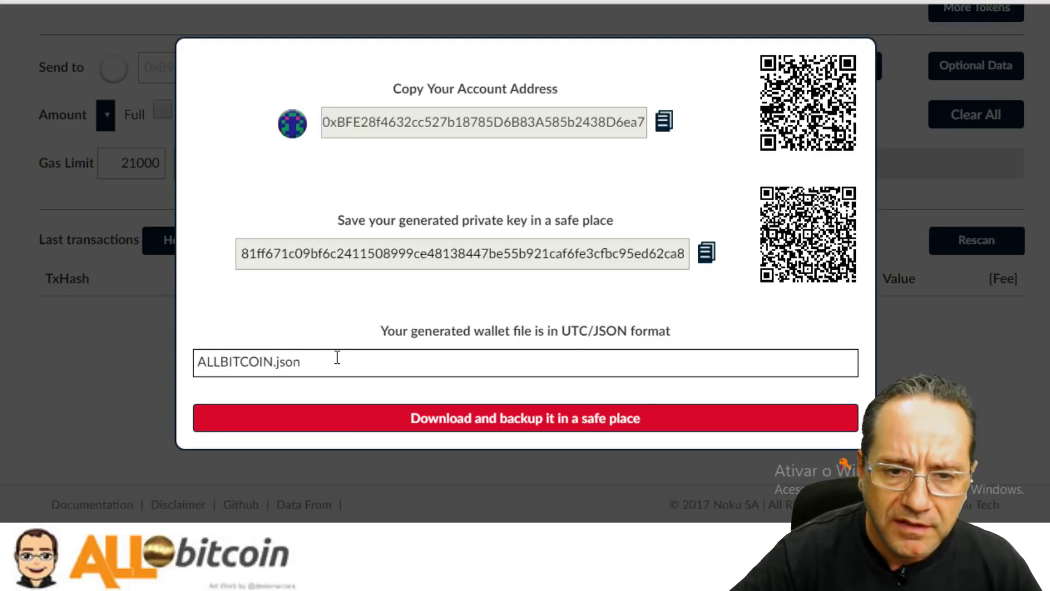
left_click(539, 417)
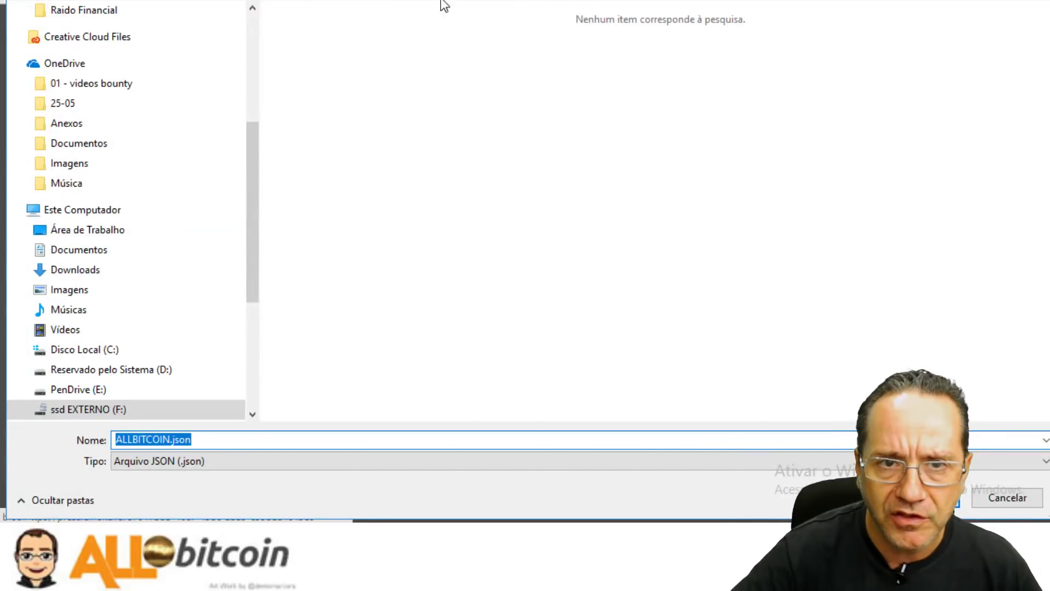
left_click(924, 498)
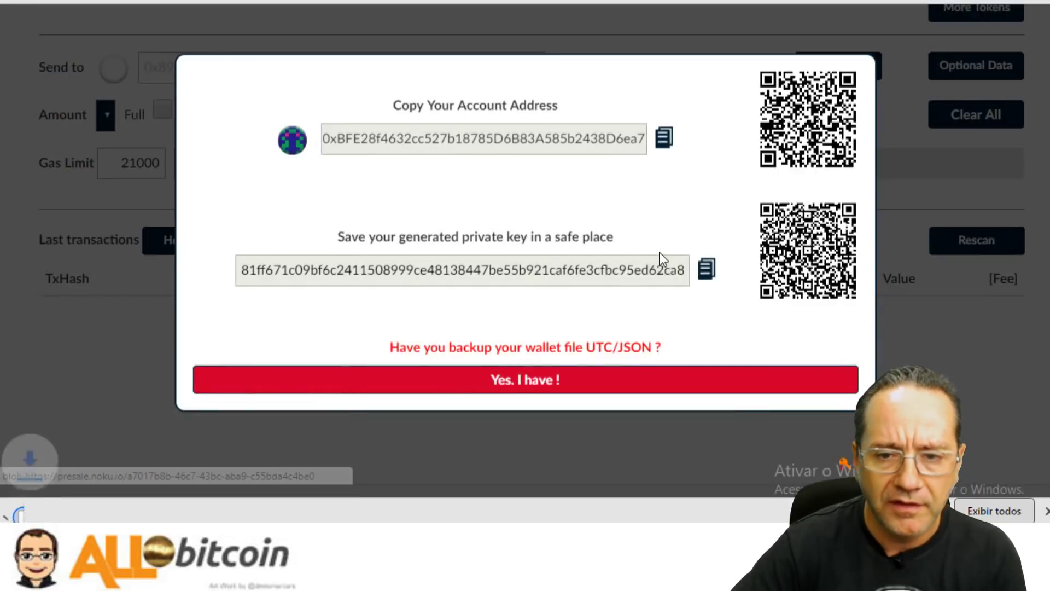
left_click(589, 379)
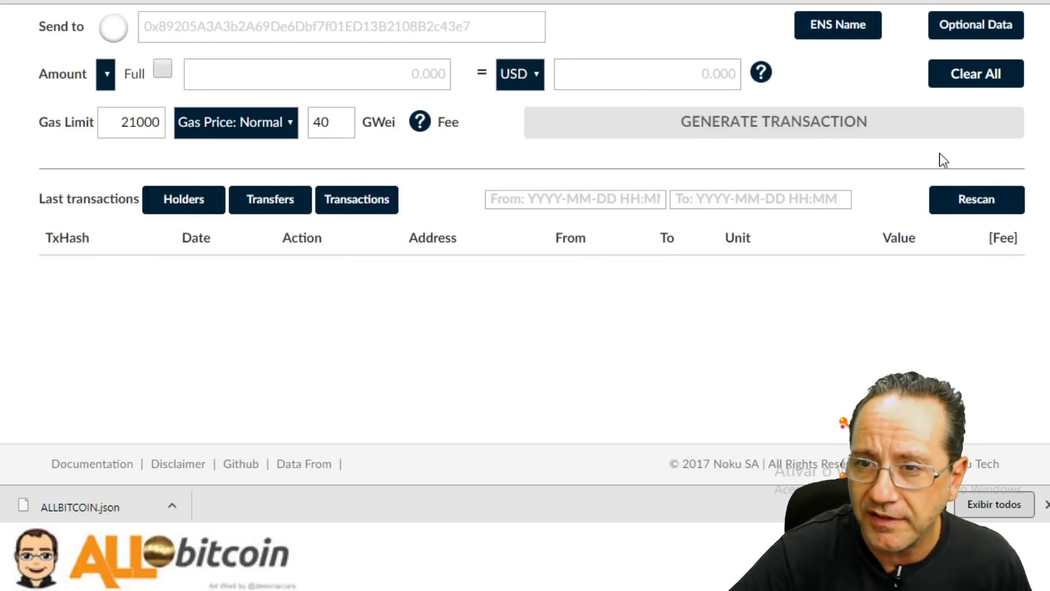
scroll(940, 153, "up", 7)
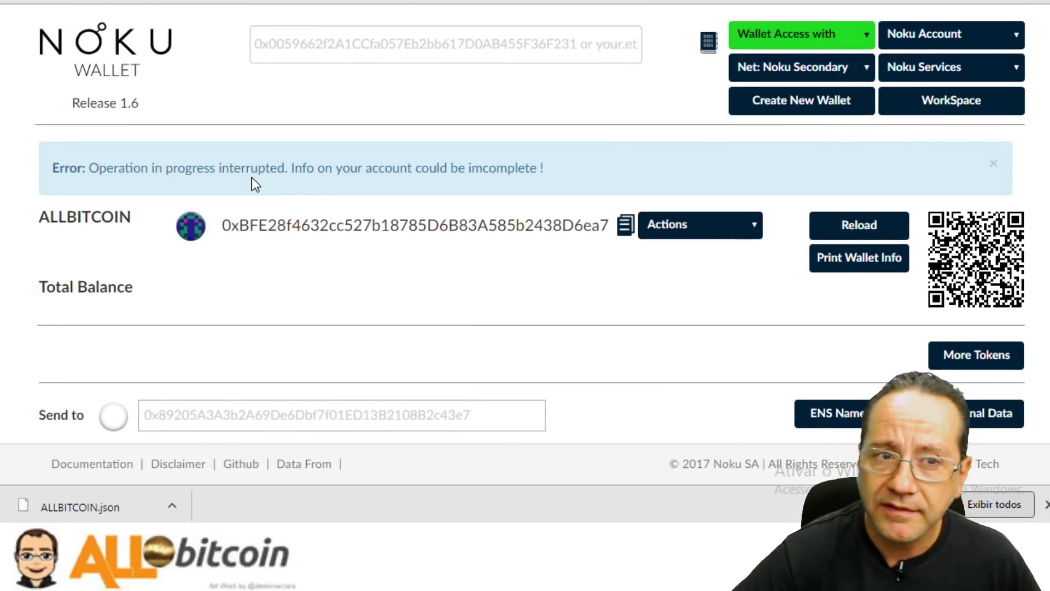
Open the Noku account SignUp form and enter the user's e-mail address, correcting its ending.
left_click(951, 35)
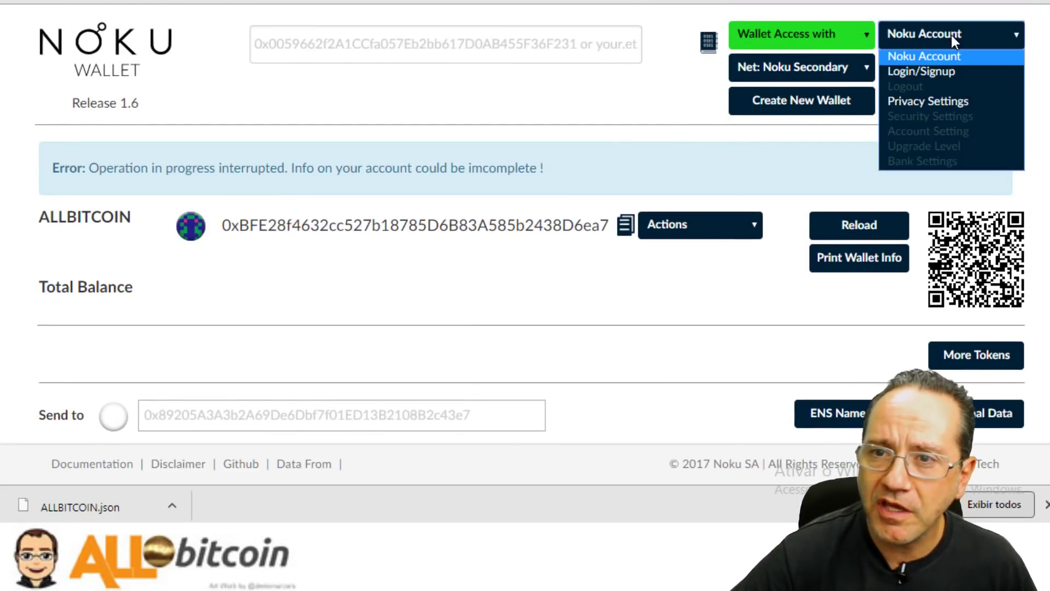
left_click(939, 70)
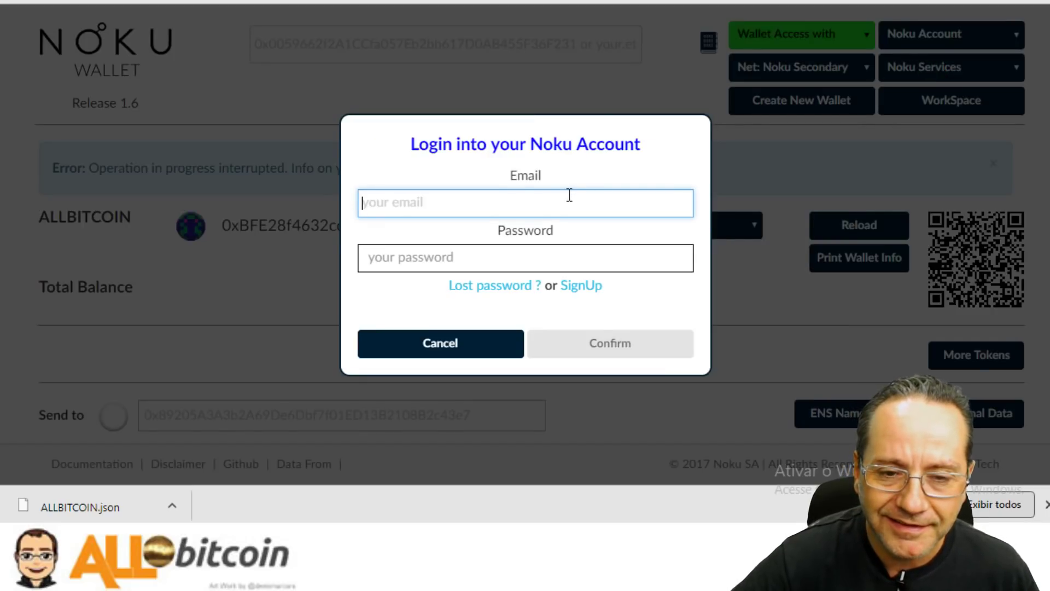
left_click(591, 287)
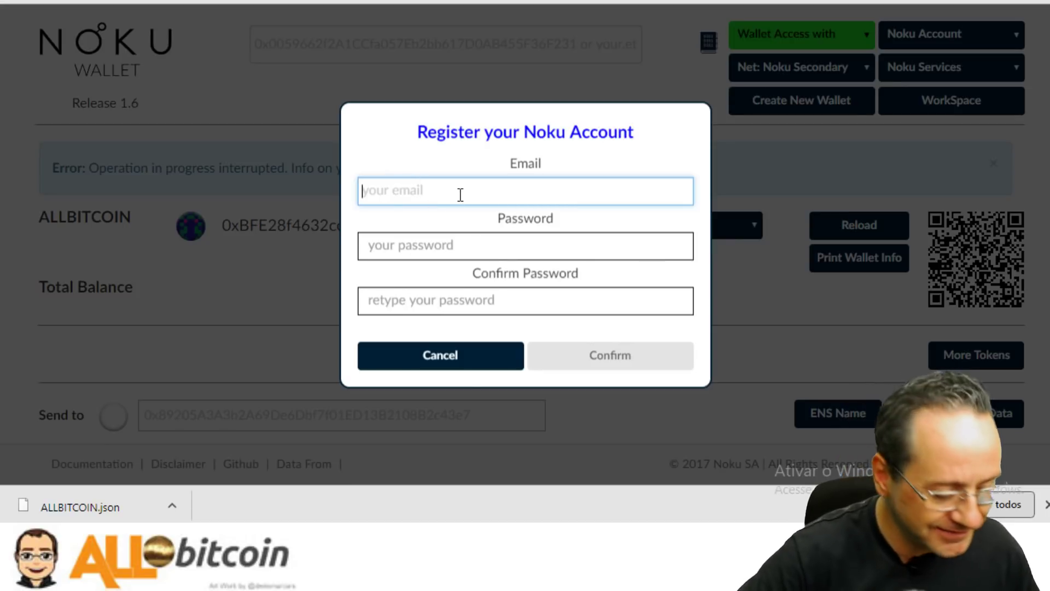
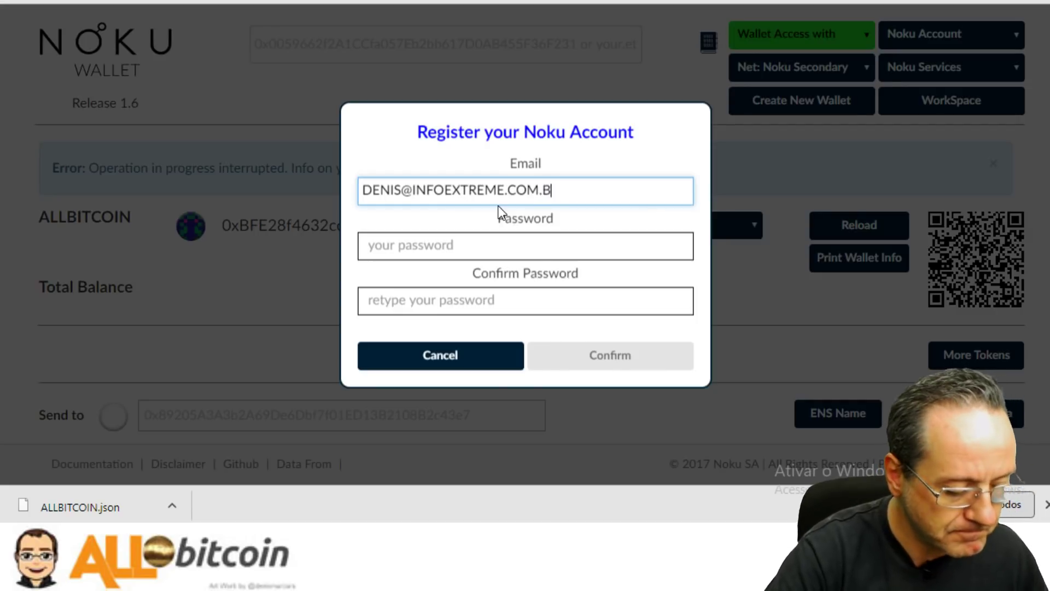
key("Tab")
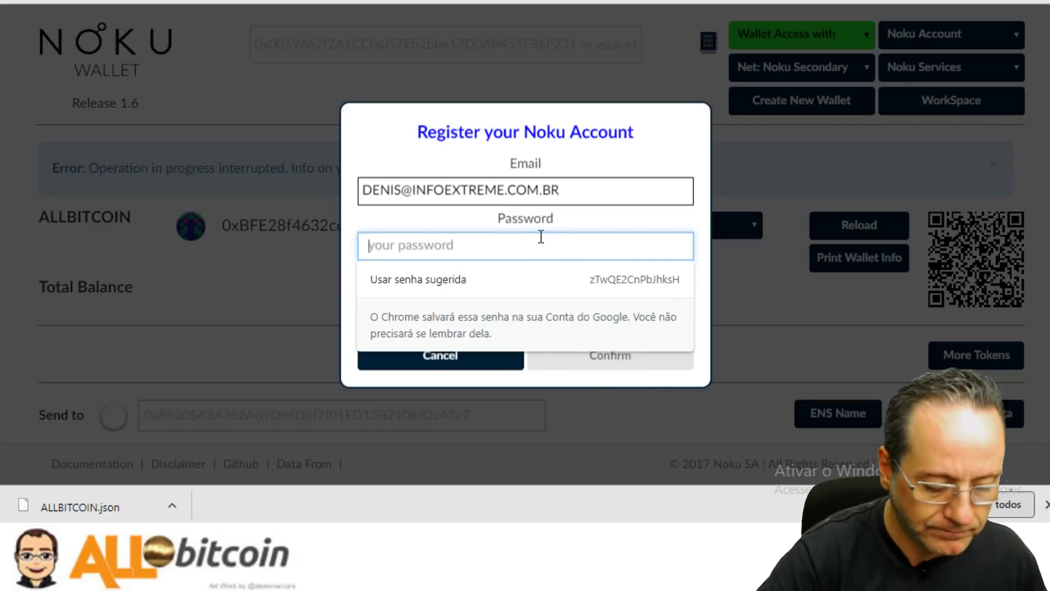
Enter the account password and its confirmation, then submit the registration.
type("•••••••••••")
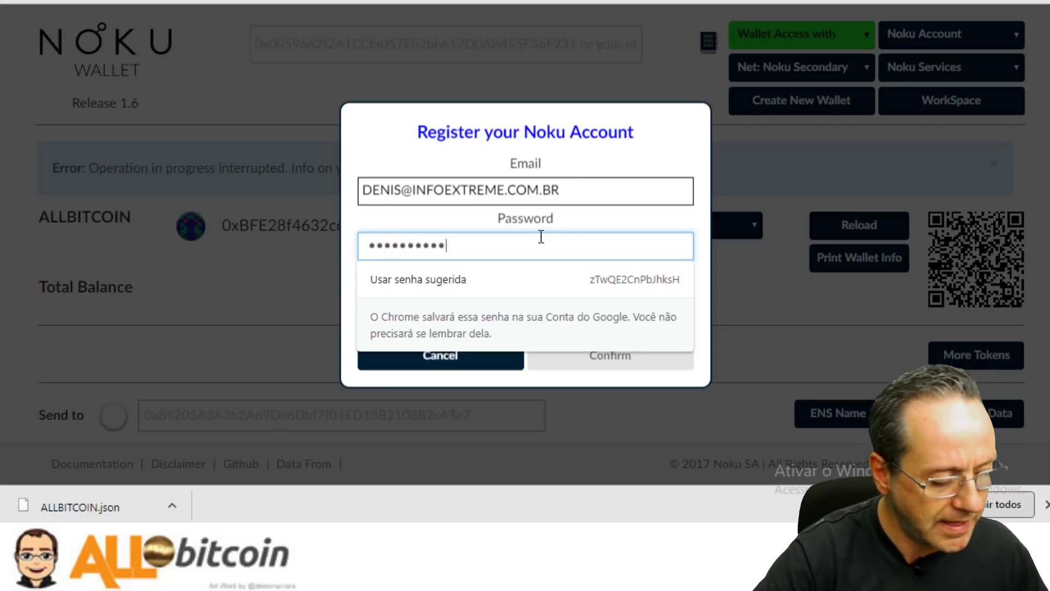
type("•")
key("Tab")
type("•••")
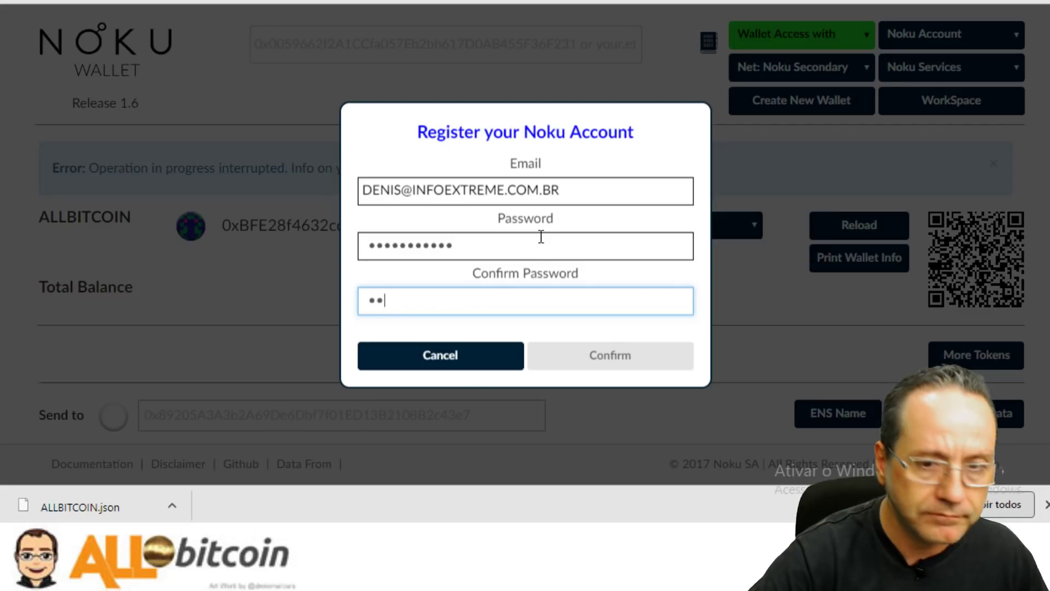
type("•••••••")
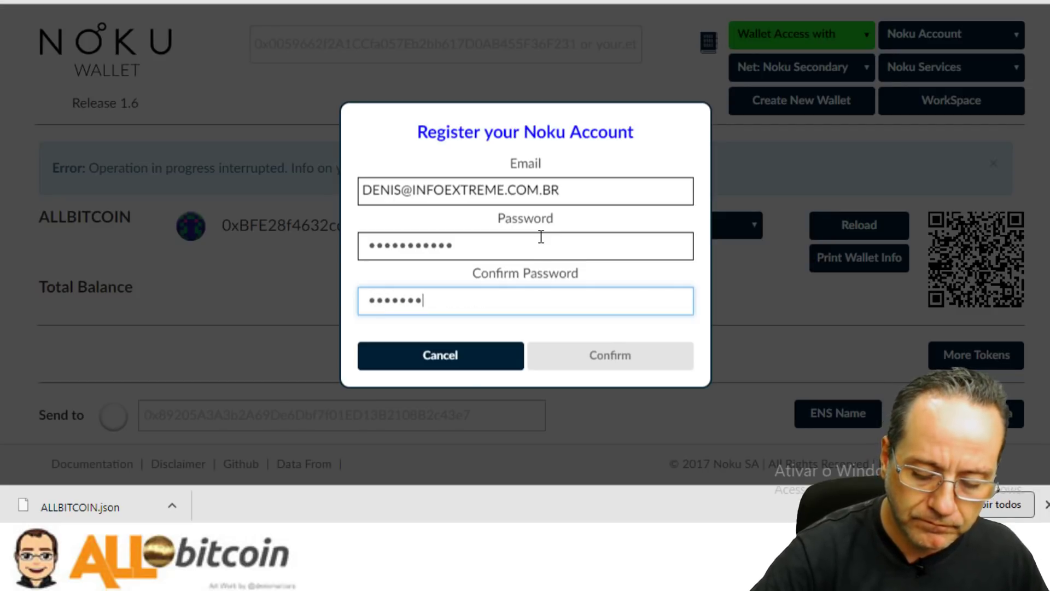
type("•")
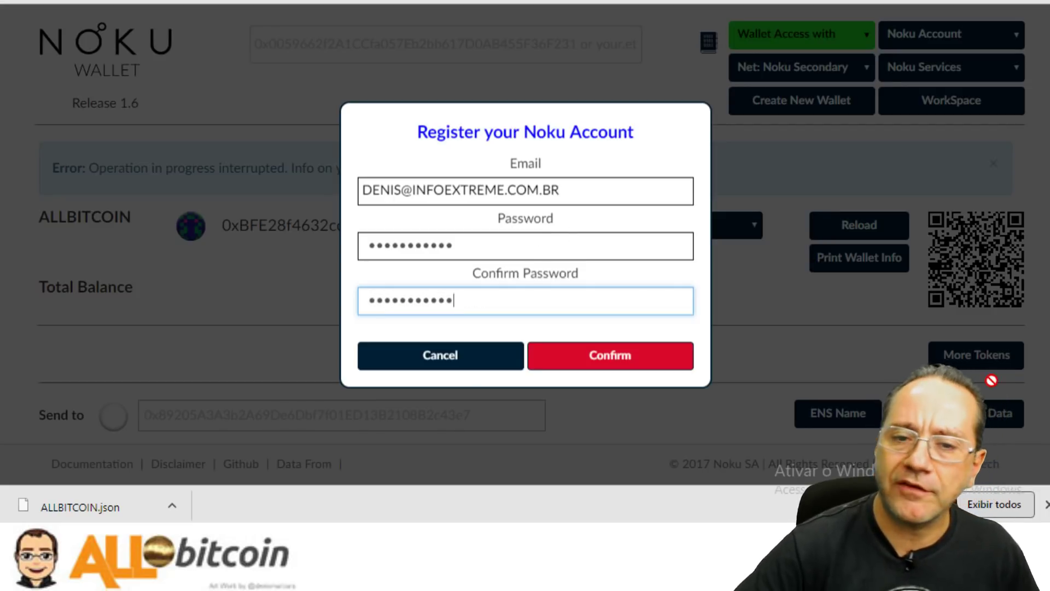
left_click(628, 367)
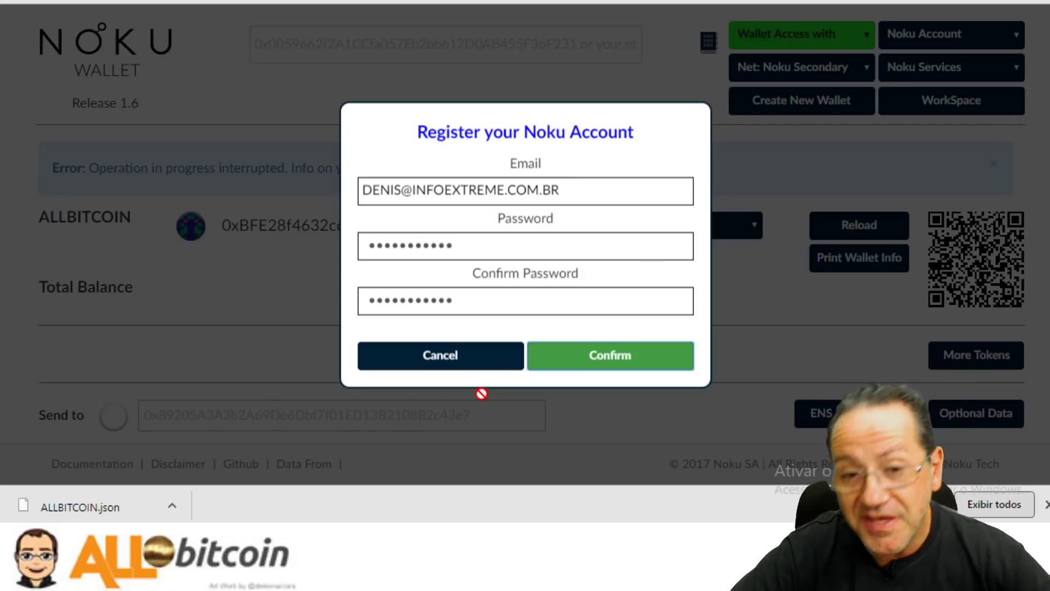
left_click(594, 360)
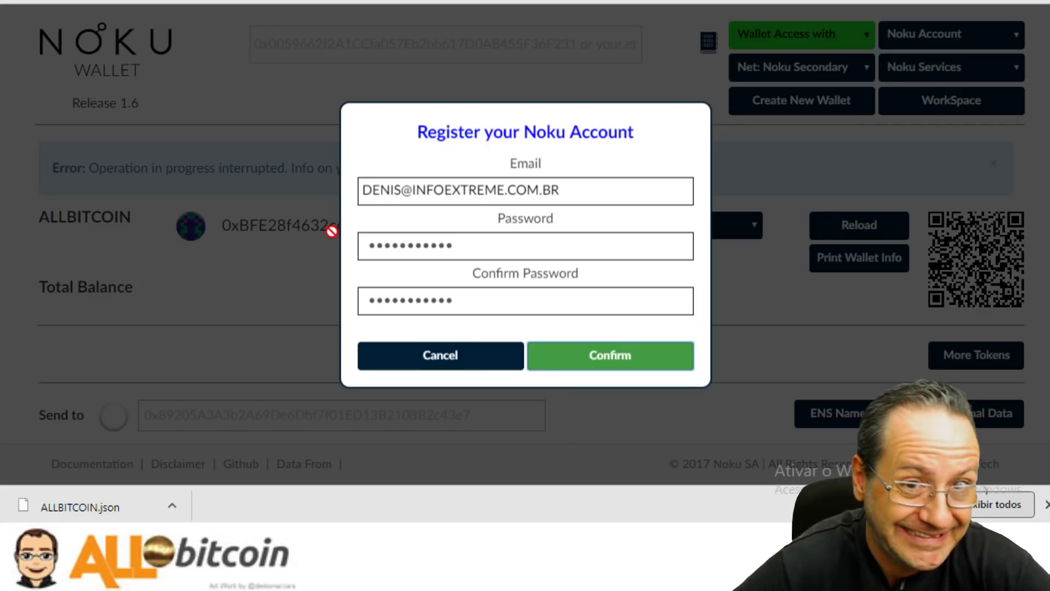
Switch to the Yamzu website tab and scroll through its landing page to the Listings.
key("ctrl+Tab")
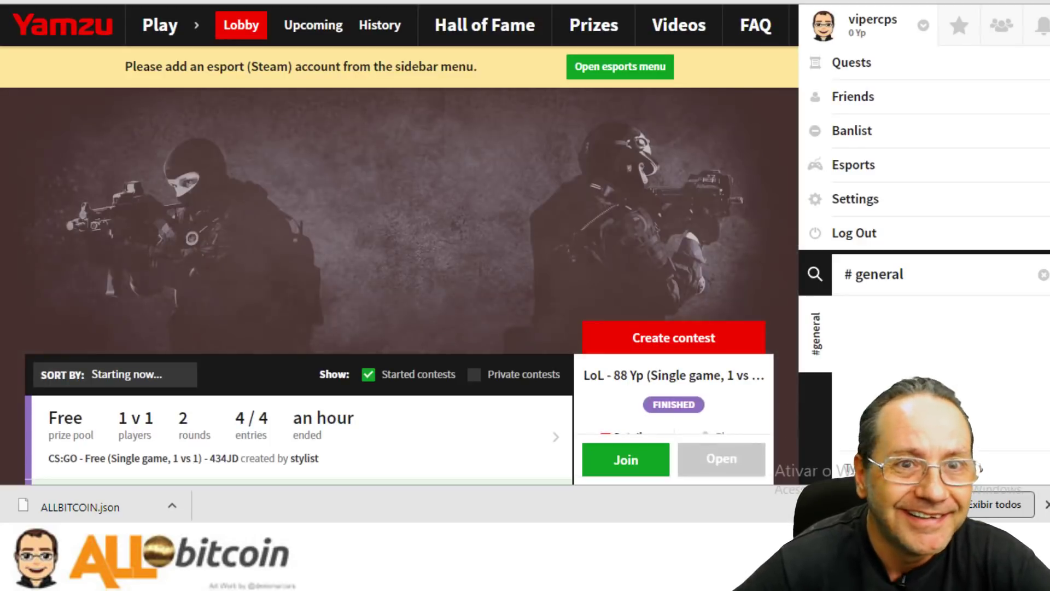
key("ctrl+Tab")
scroll(628, 369, "down", 3)
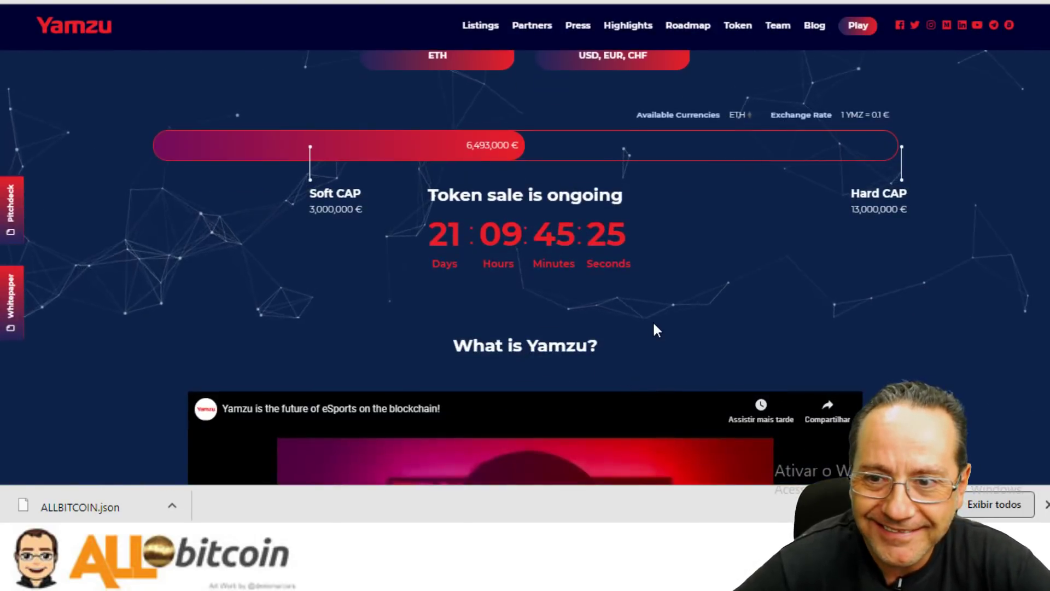
scroll(654, 321, "up", 3)
scroll(654, 317, "down", 1)
scroll(654, 314, "down", 6)
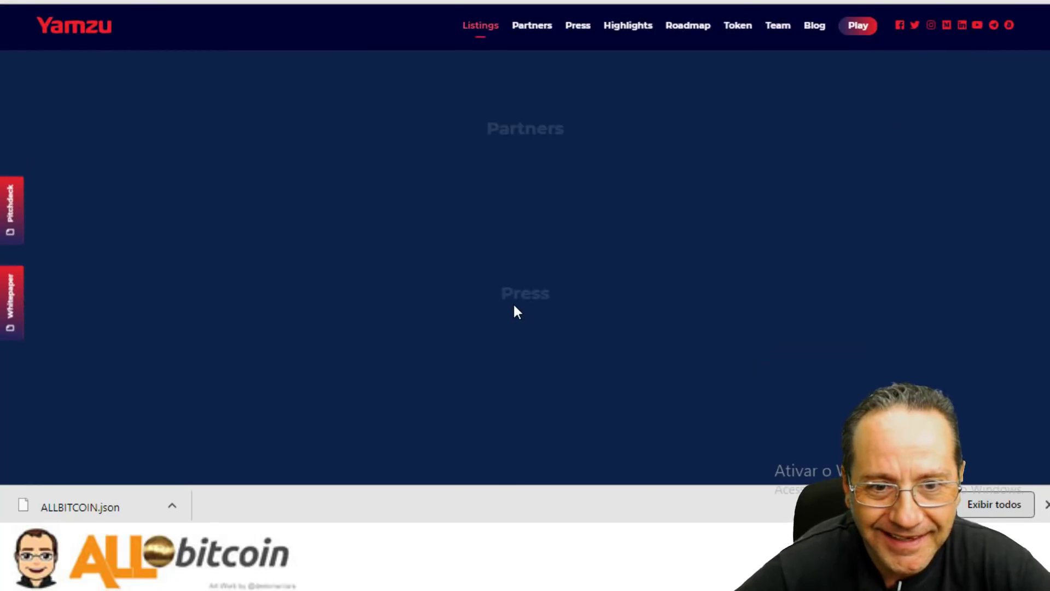
scroll(513, 307, "up", 2)
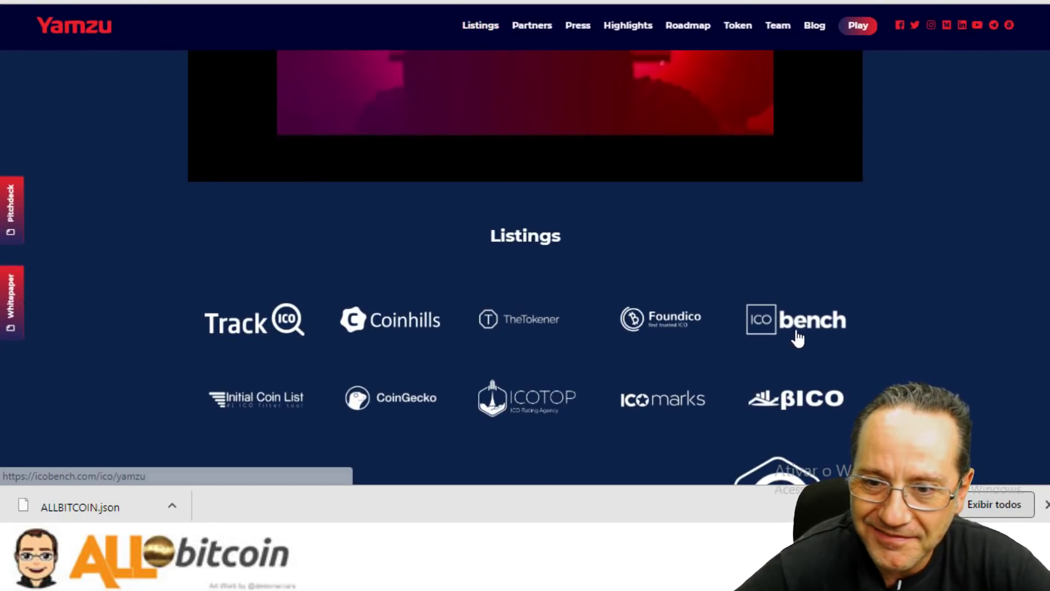
scroll(797, 335, "down", 4)
scroll(821, 276, "up", 2)
scroll(819, 271, "up", 1)
Open Yamzu's ICObench listing in a new tab, then cycle through the tabs back to Noku Wallet.
right_click(815, 242)
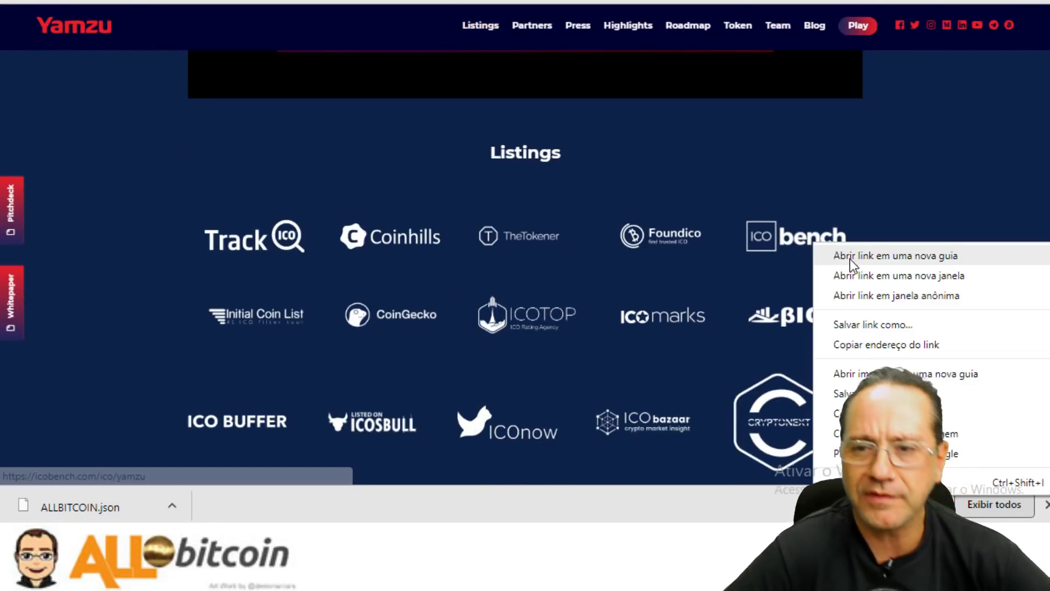
left_click(827, 253)
key("ctrl+Tab")
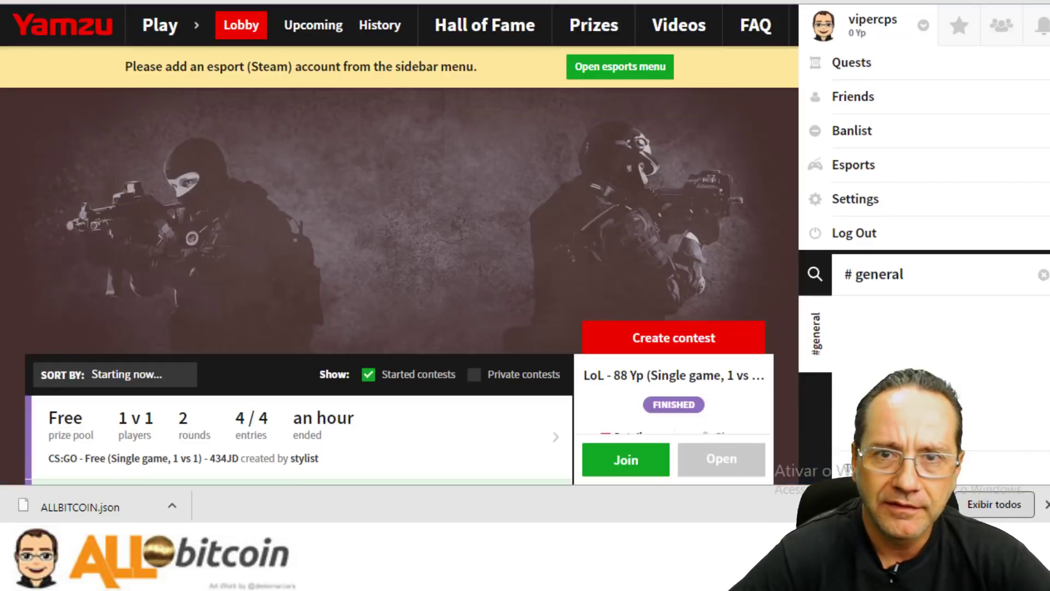
key("ctrl+Tab")
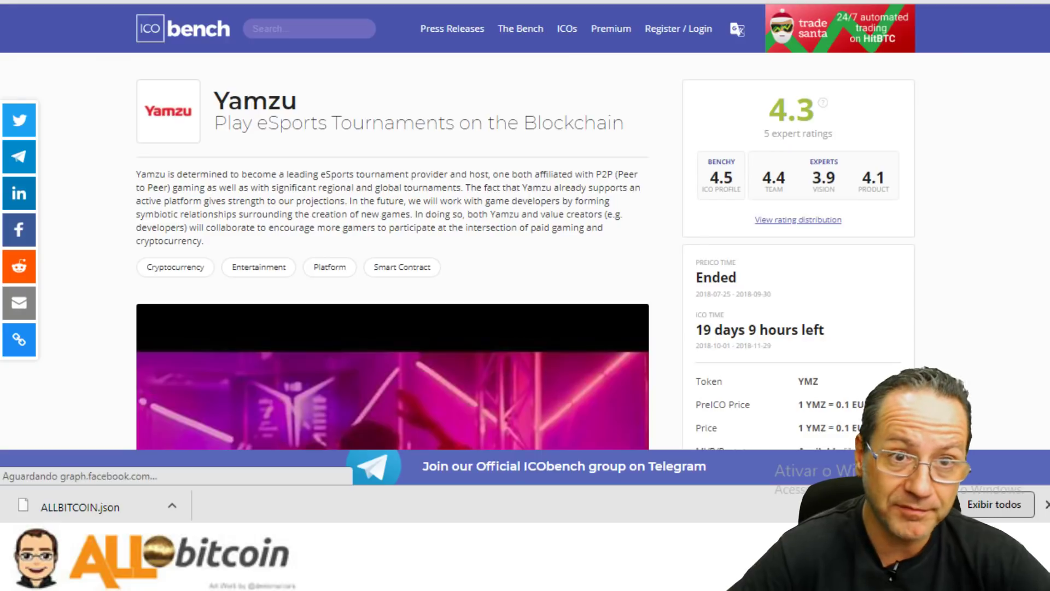
key("ctrl+shift+Tab")
key("ctrl+shift+Tab")
scroll(598, 146, "up", 5)
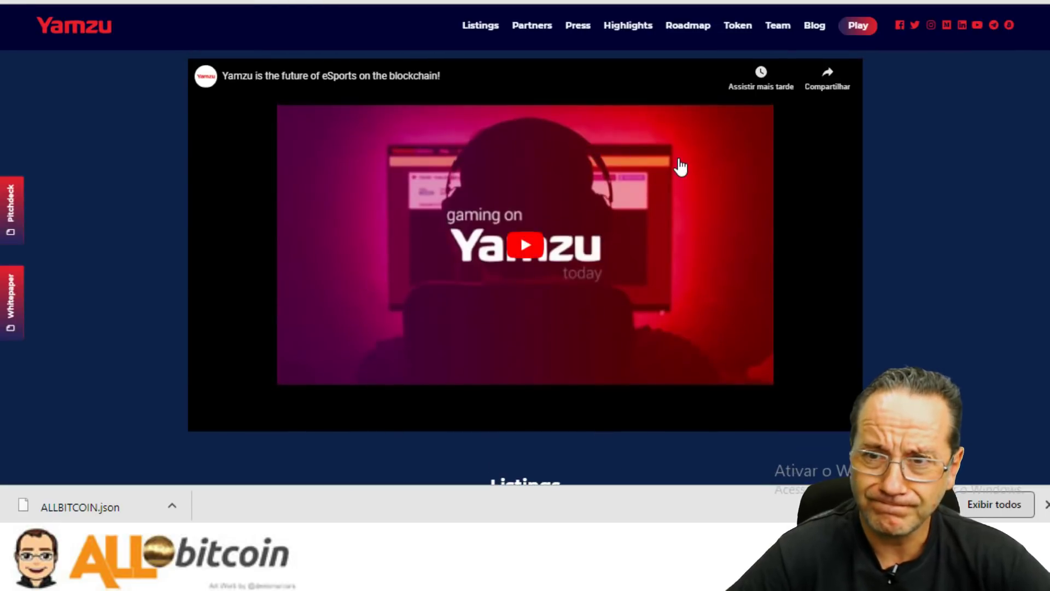
key("ctrl+Tab")
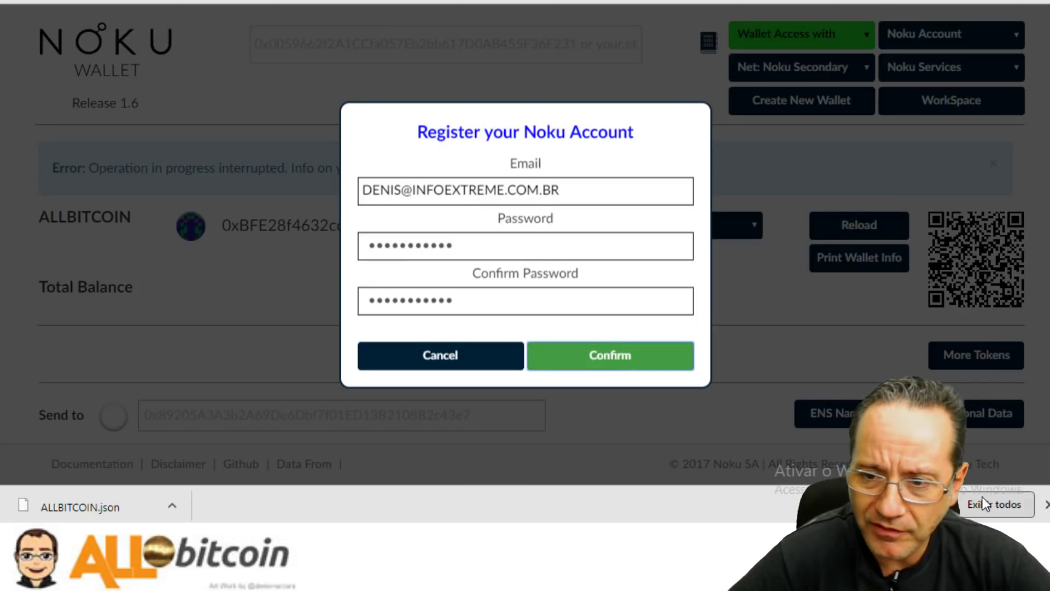
Dismiss the ALLBITCOIN.json download bar, retype the e-mail in lowercase, then cancel the Register dialog.
left_click(1046, 504)
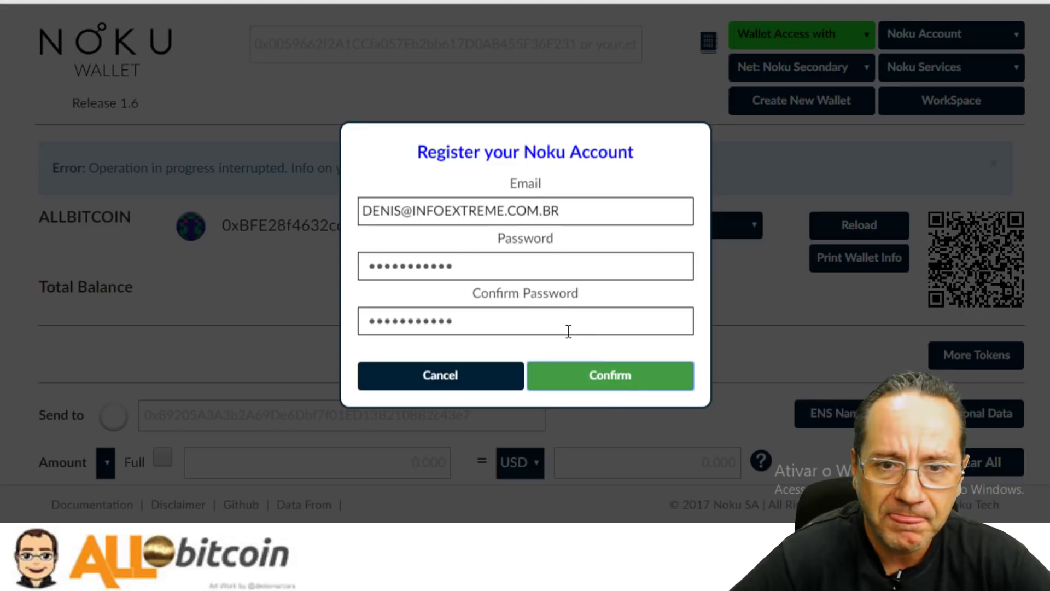
left_click_drag(570, 211, 160, 175)
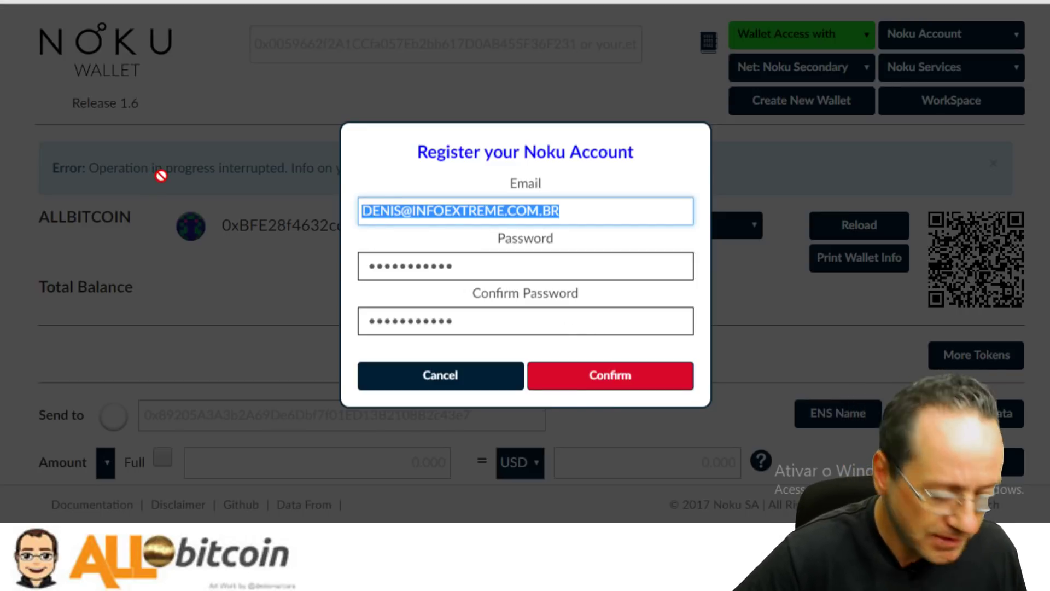
type("DENIS")
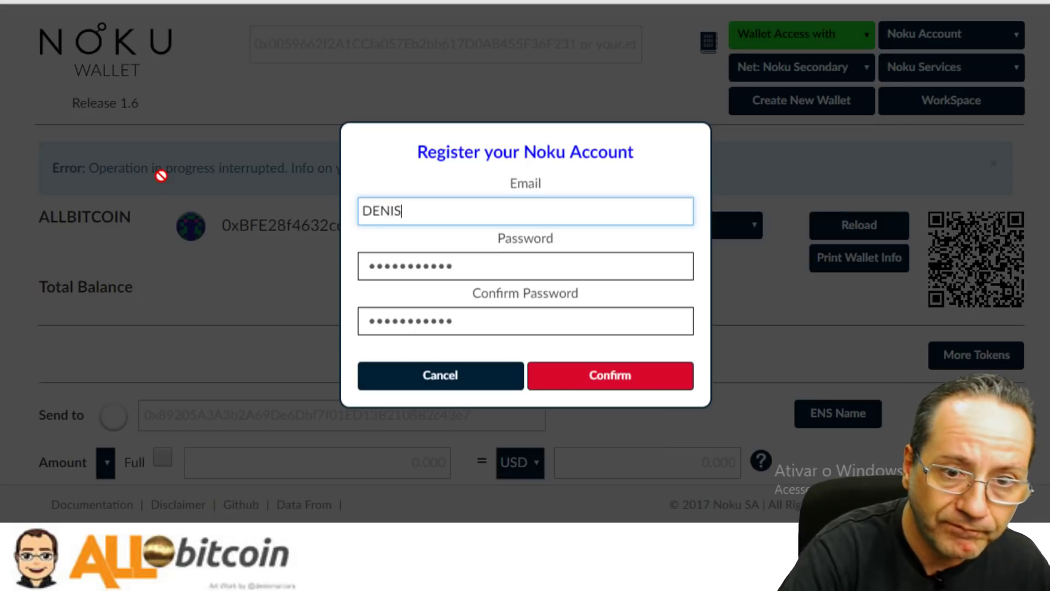
key("BackSpace")
key("BackSpace")
key("BackSpace")
key("BackSpace")
key("BackSpace")
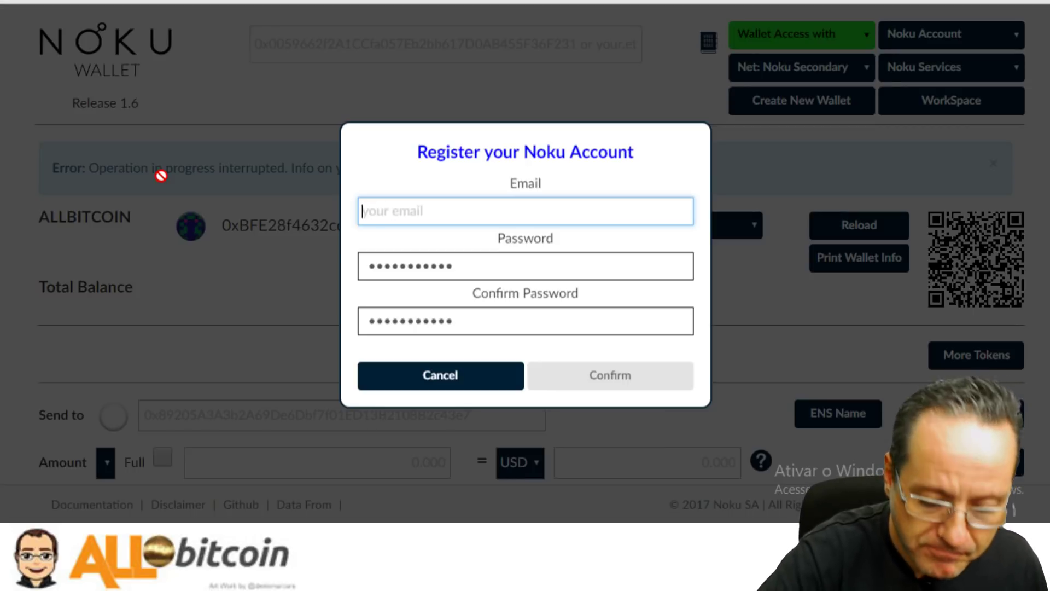
type("denis")
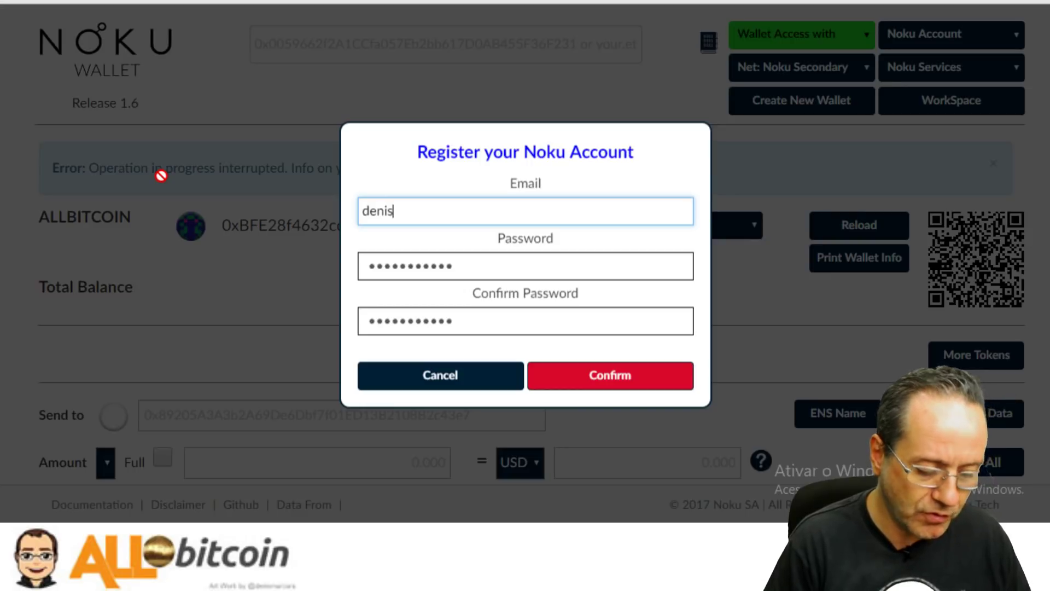
left_click(472, 370)
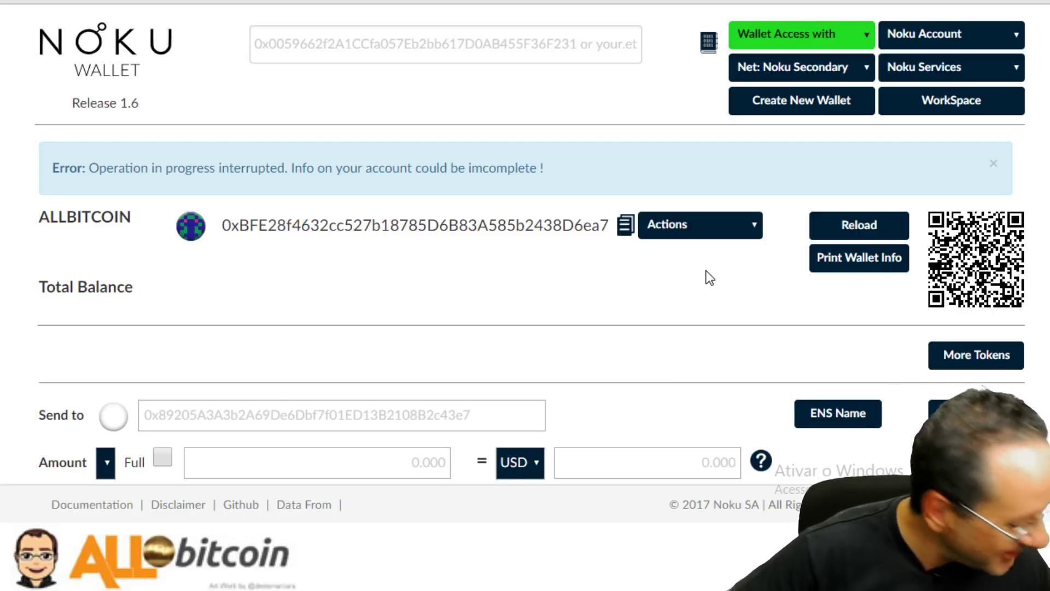
left_click(961, 28)
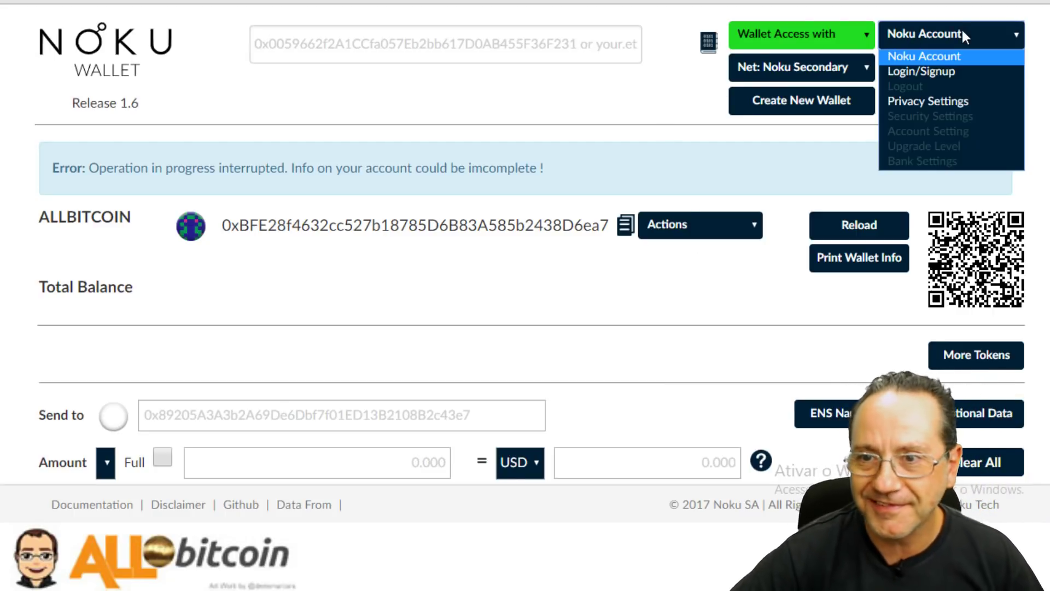
left_click(968, 71)
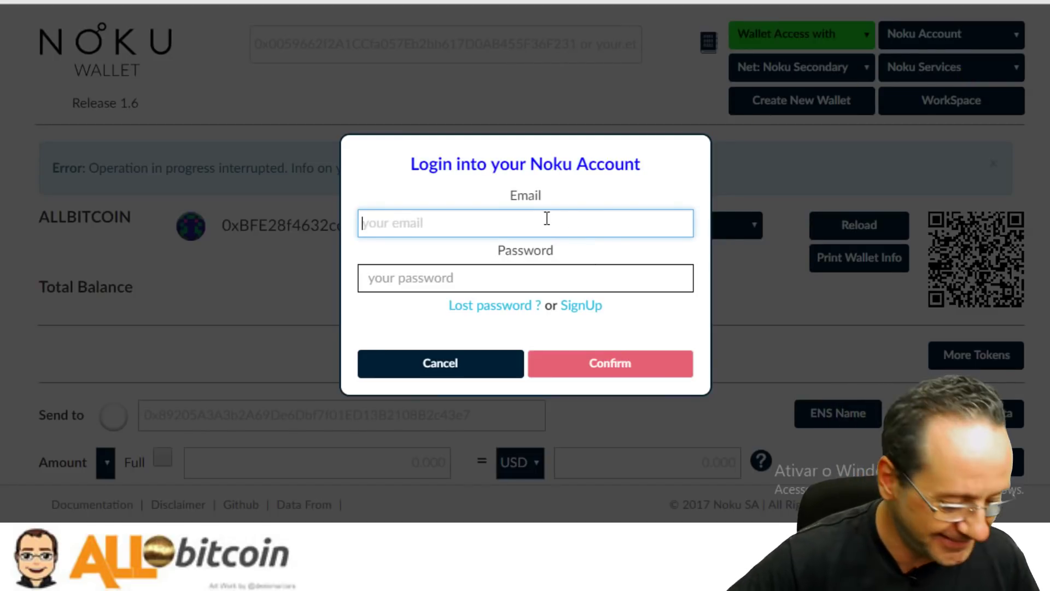
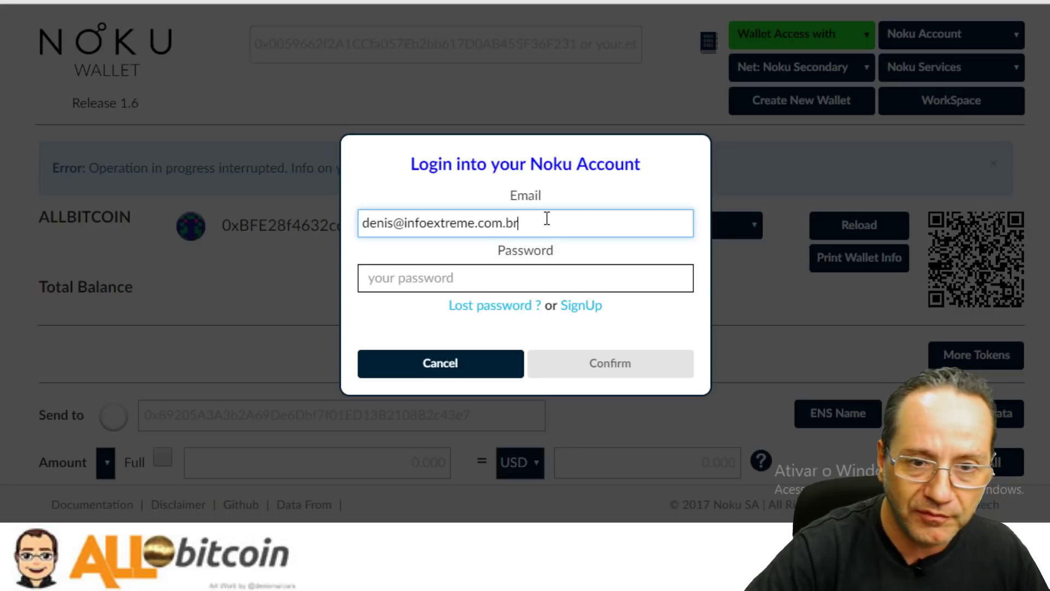
key("Tab")
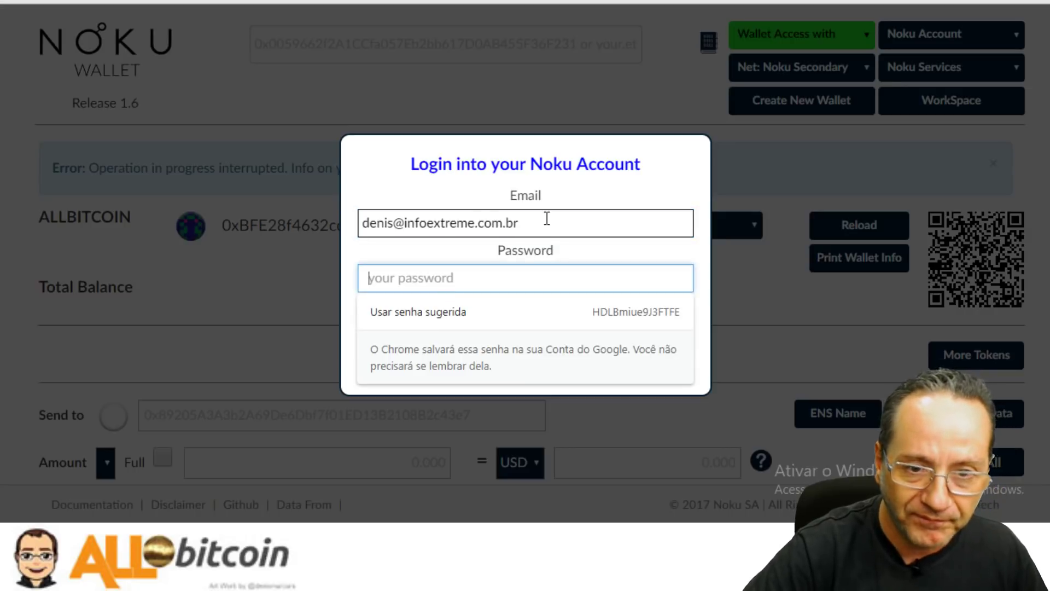
type("•")
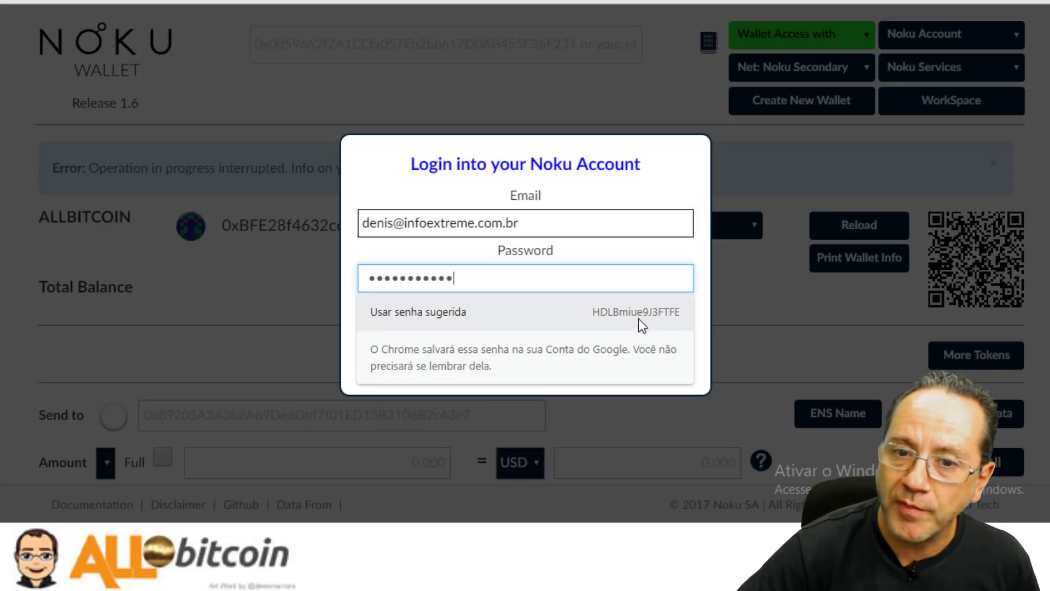
left_click(713, 381)
left_click(598, 362)
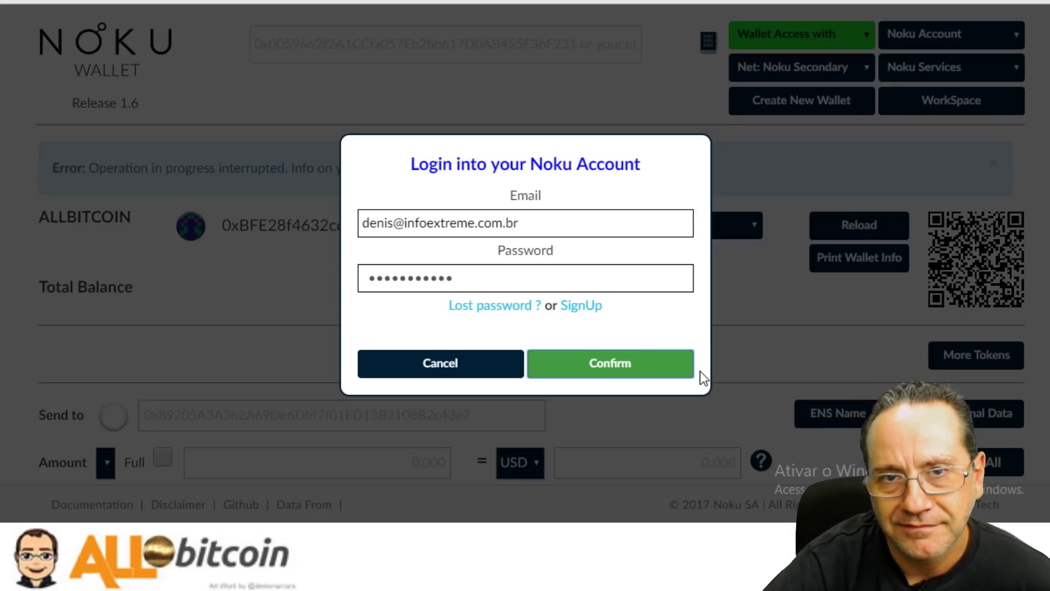
left_click(639, 372)
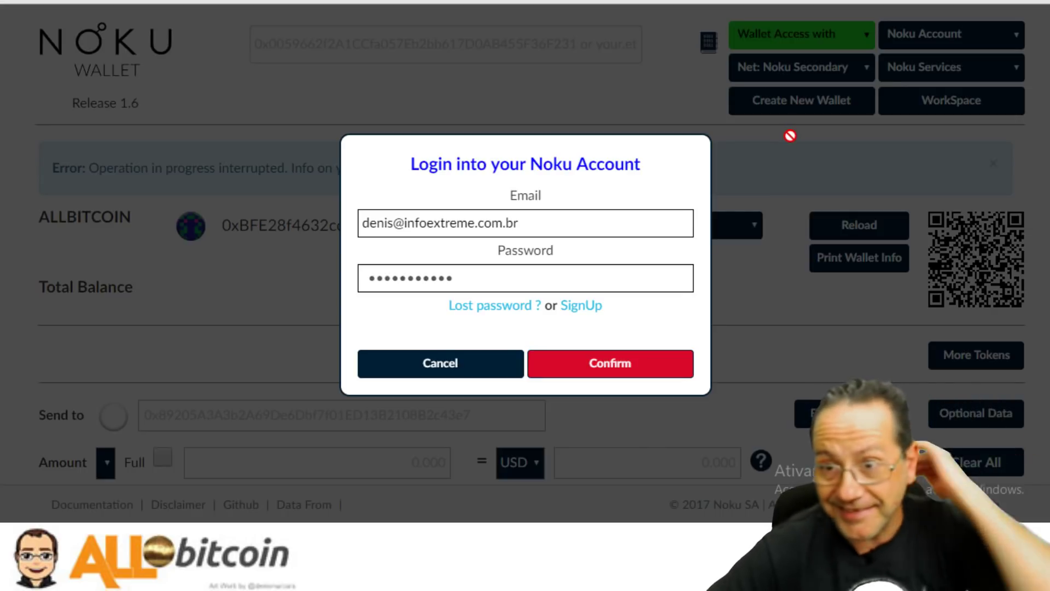
left_click(492, 375)
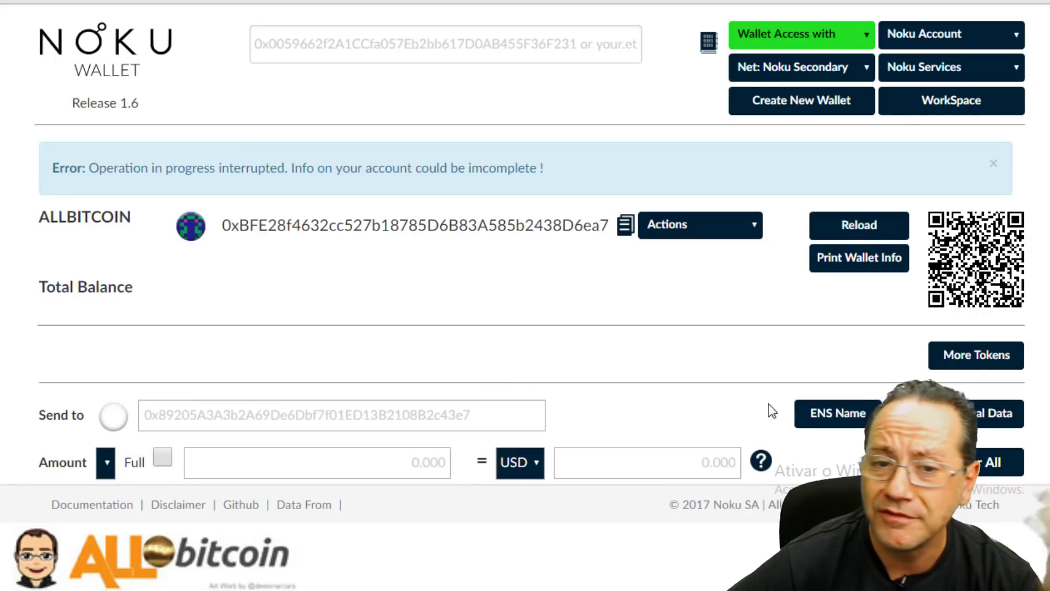
scroll(786, 298, "down", 3)
scroll(787, 290, "down", 1)
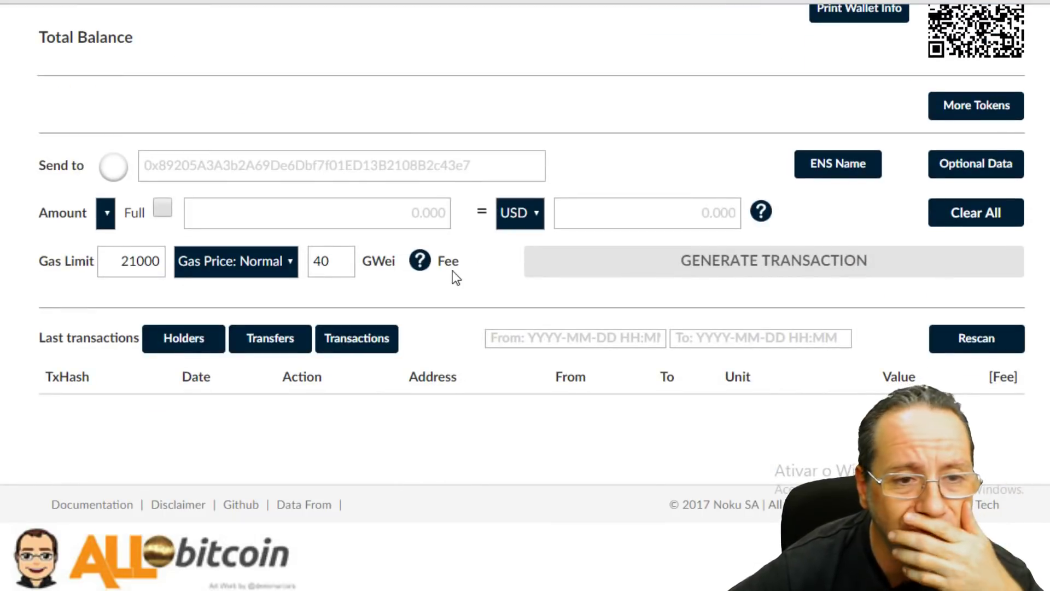
scroll(416, 438, "down", 2)
scroll(424, 418, "up", 5)
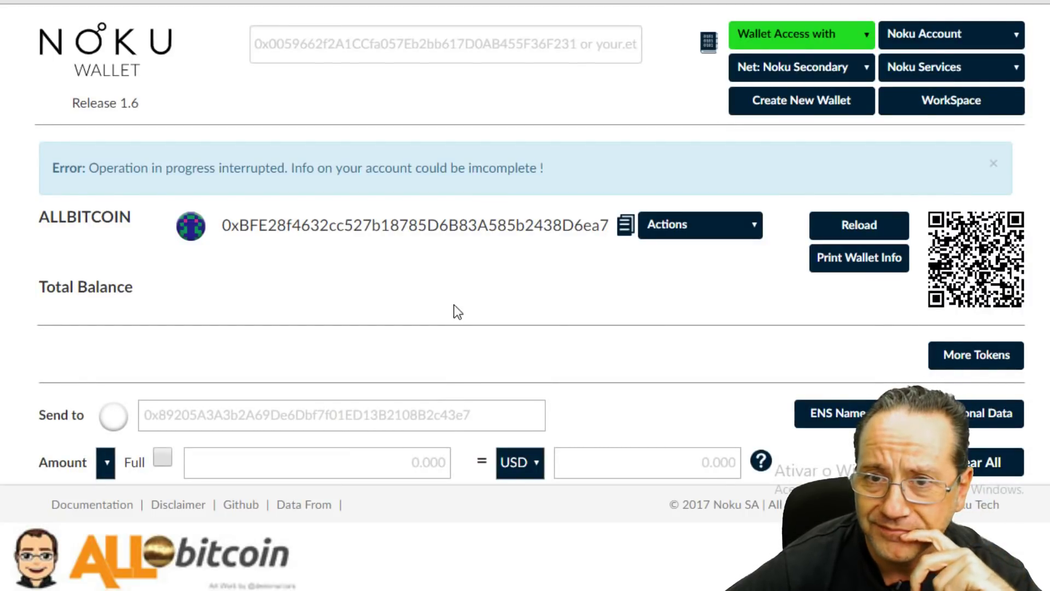
left_click(709, 44)
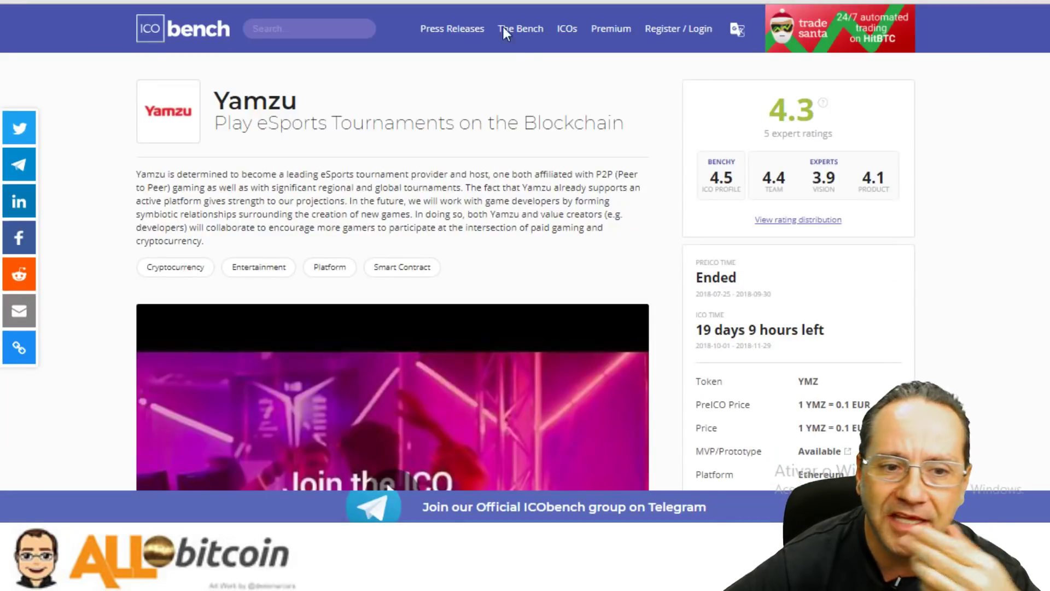
Scroll to Yamzu's ICO details on ICObench and highlight the Whitelist/KYC value None.
scroll(649, 199, "down", 8)
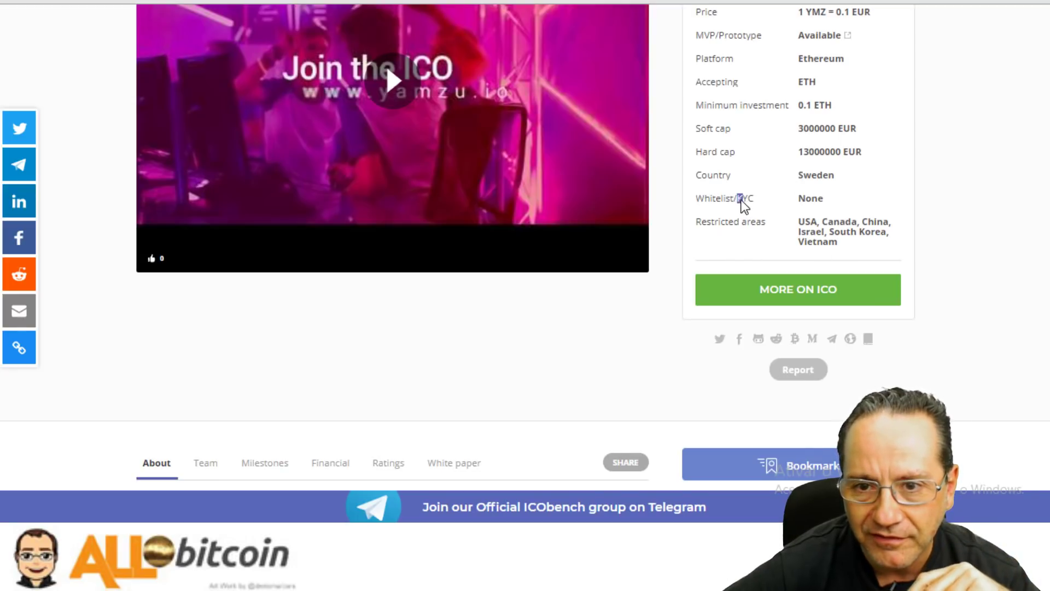
left_click_drag(705, 199, 841, 209)
left_click(710, 237)
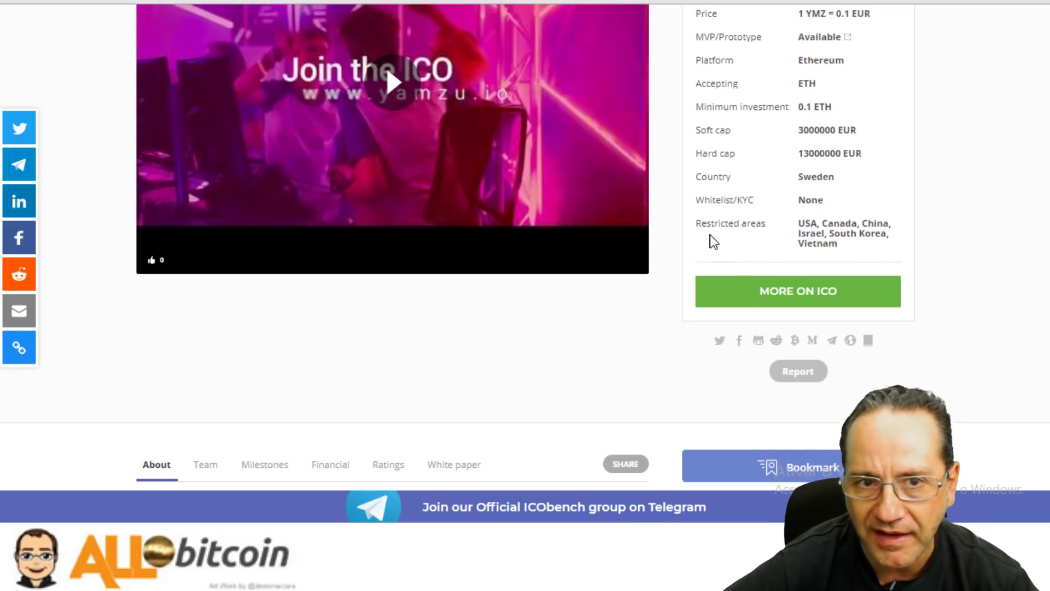
scroll(710, 237, "up", 8)
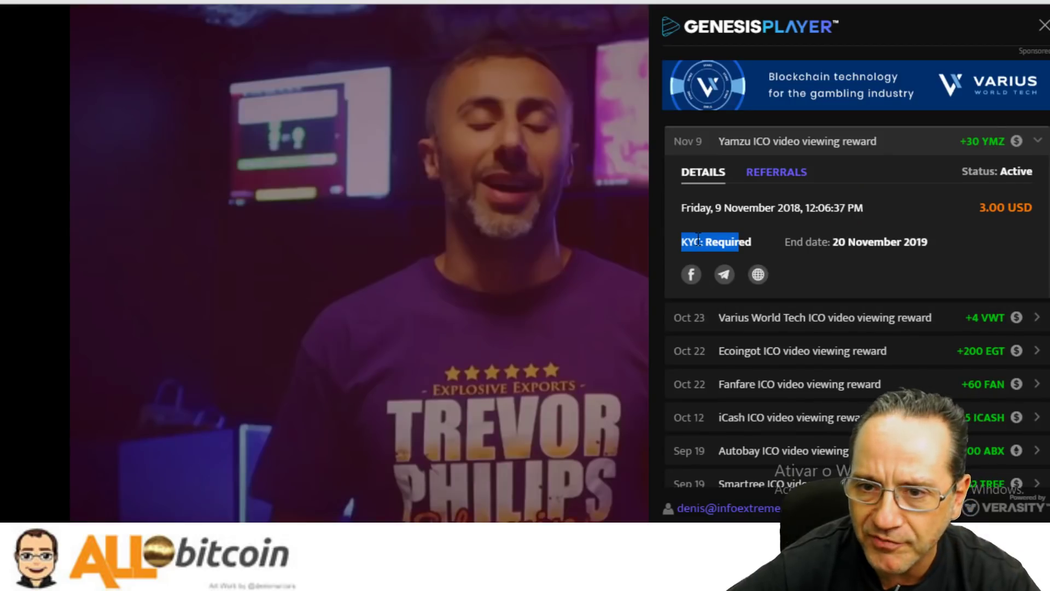
left_click_drag(699, 241, 700, 240)
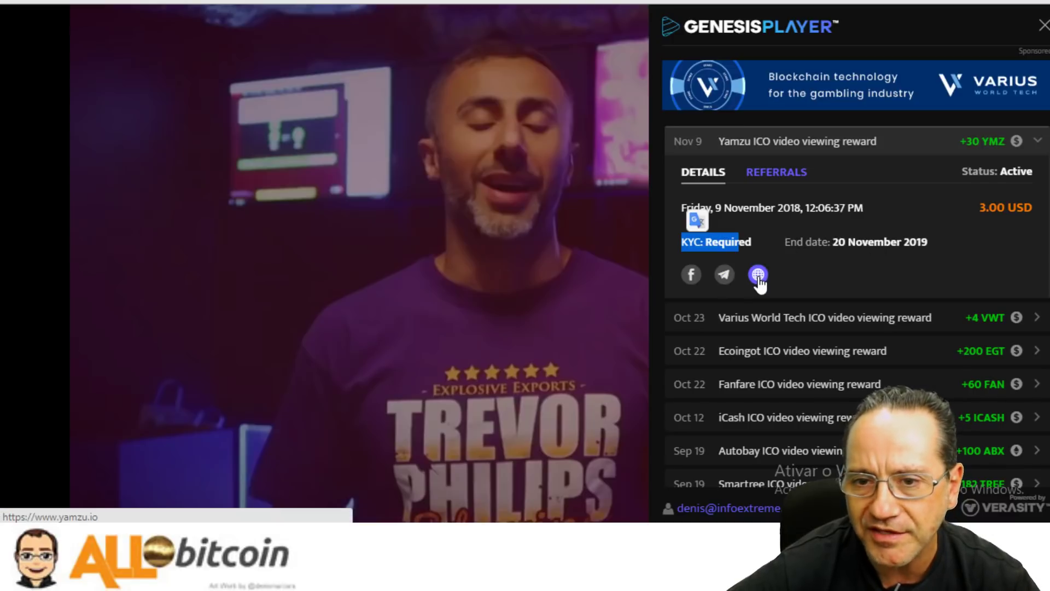
left_click(799, 171)
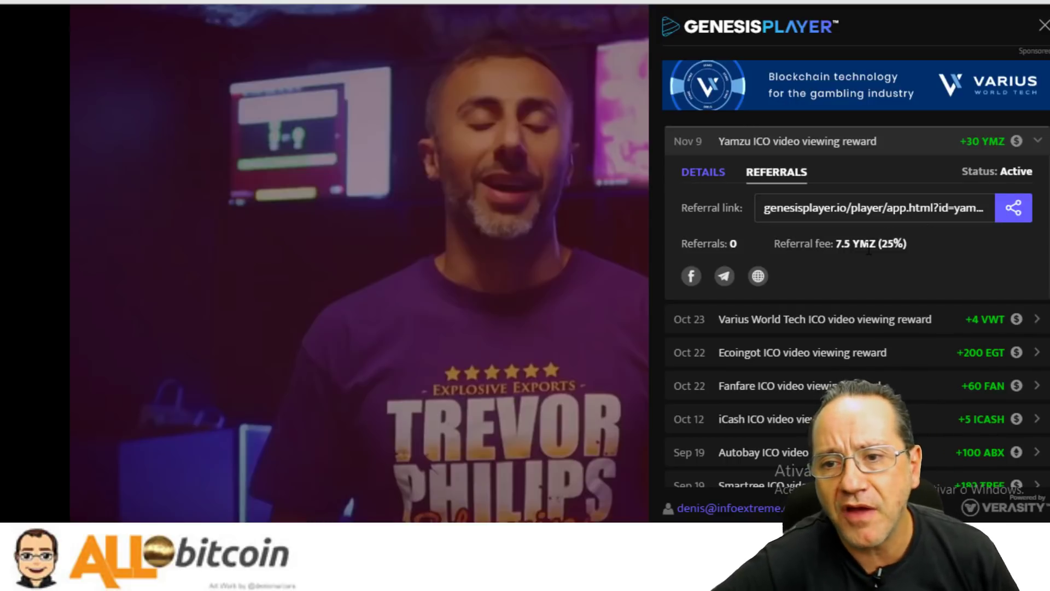
left_click_drag(838, 244, 818, 244)
left_click(894, 245)
left_click(811, 212)
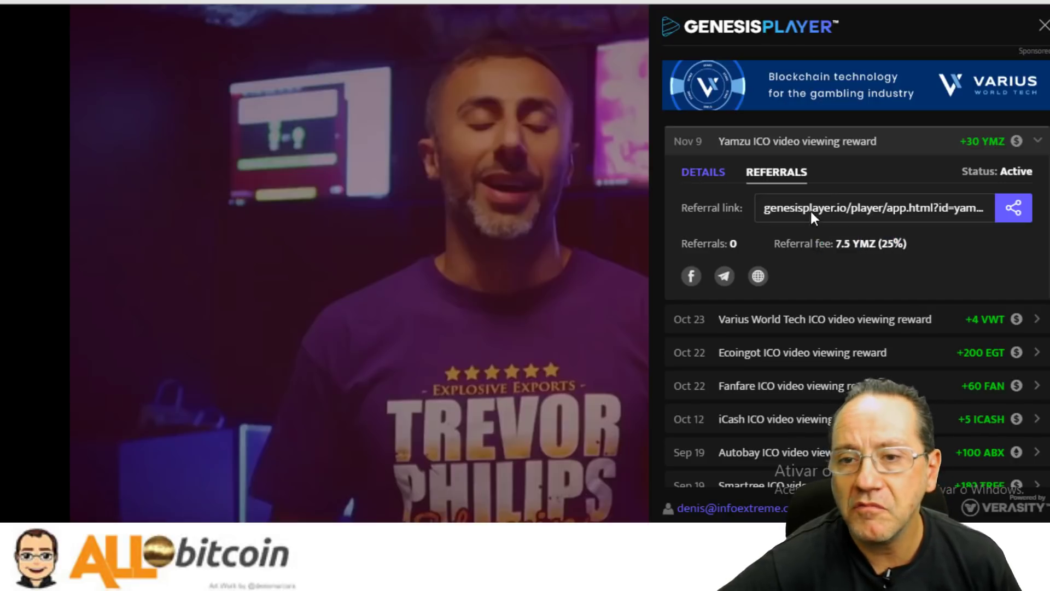
left_click(705, 172)
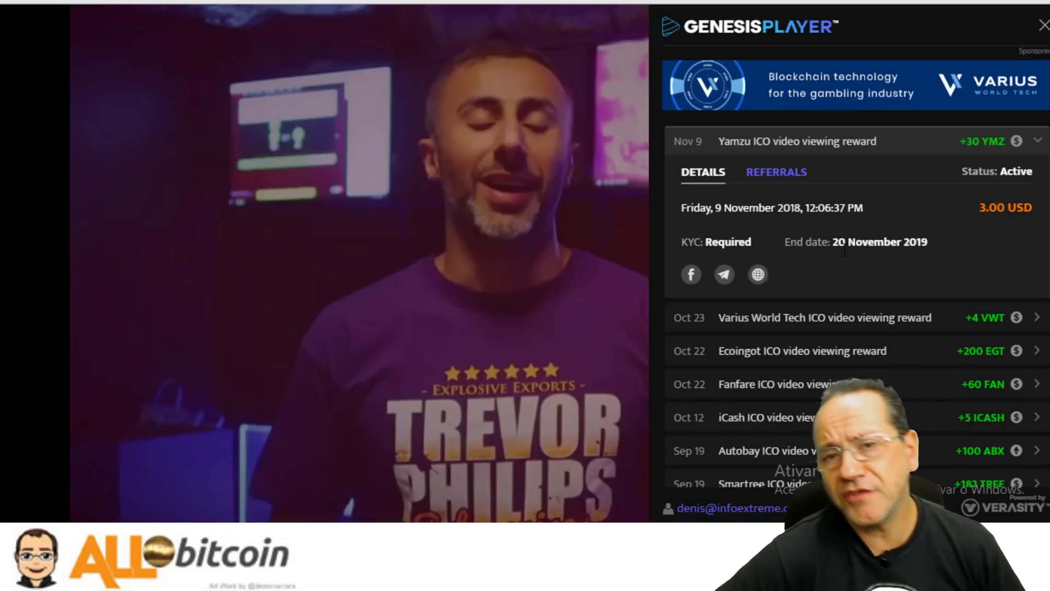